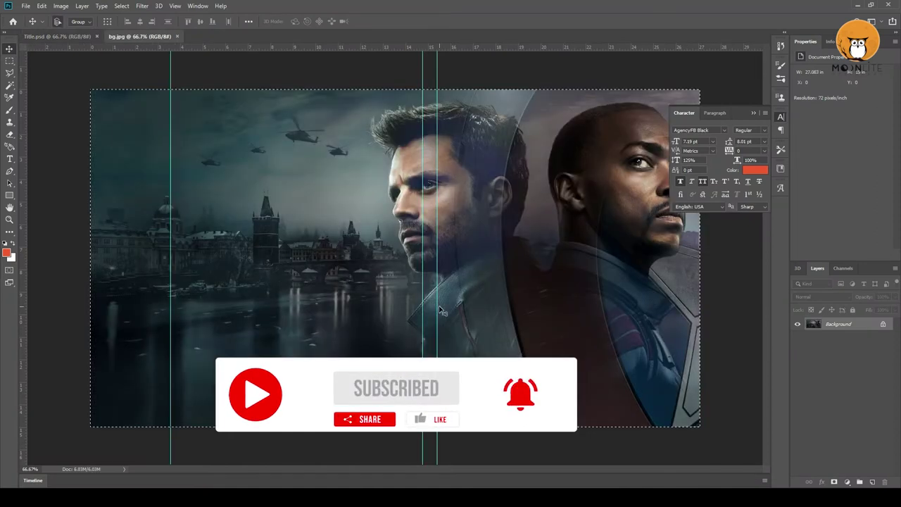
# - Drag the two-heroes poster into the Title document toward the canvas's left side
pyautogui.click(58, 36)
pyautogui.moveTo(138, 75); pyautogui.dragTo(335, 270)
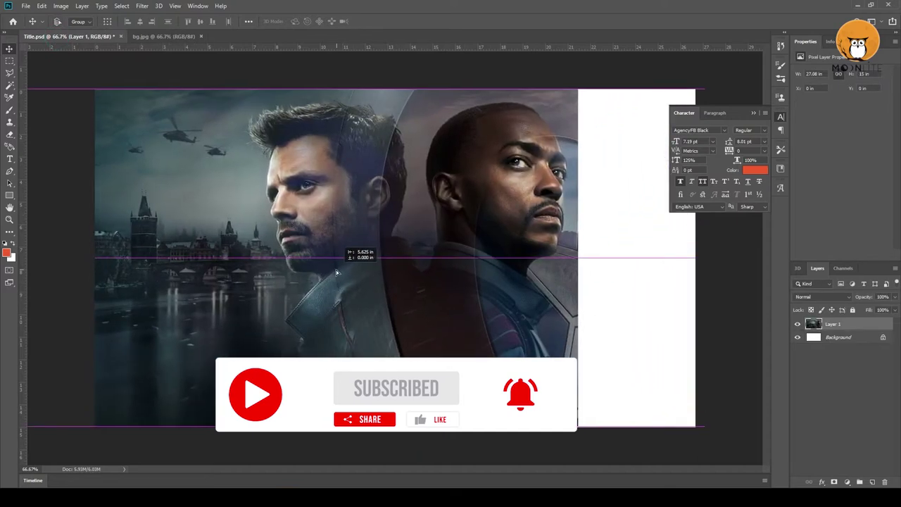
pyautogui.moveTo(336, 270); pyautogui.dragTo(345, 272)
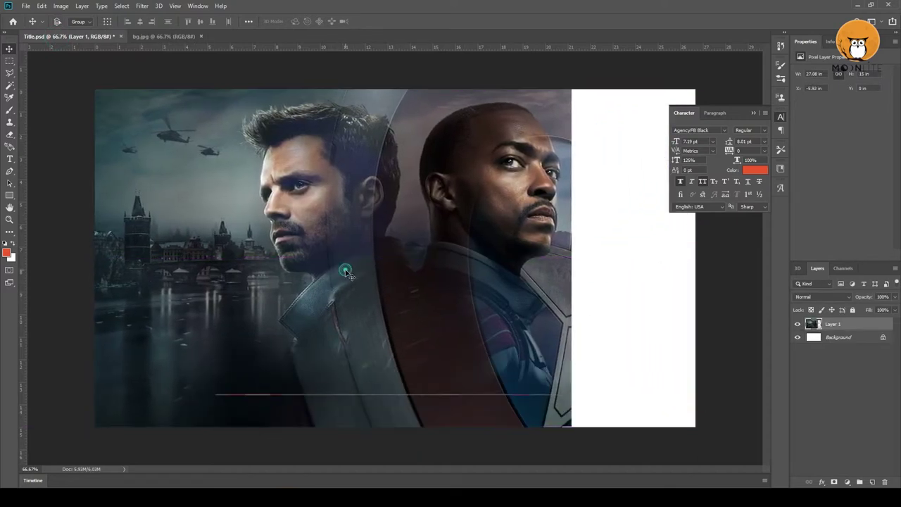
# - Scale the poster down to about 74% and position it on the canvas's upper left
pyautogui.hotkey('ctrl', 't')
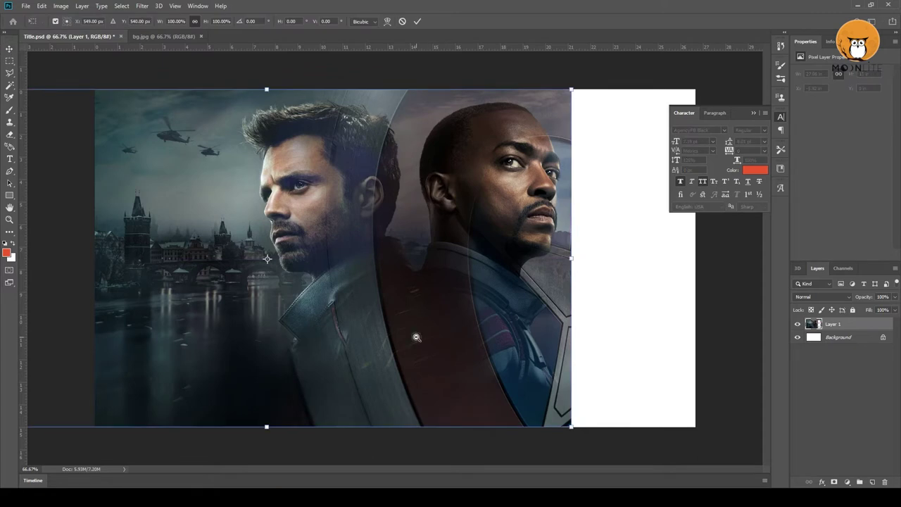
pyautogui.hotkey('ctrl', '-')
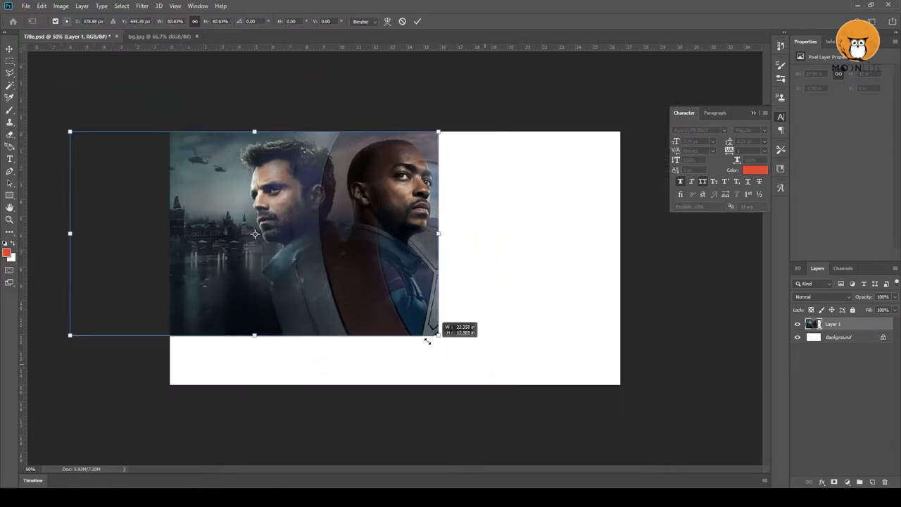
pyautogui.moveTo(529, 390); pyautogui.dragTo(382, 306)
pyautogui.moveTo(331, 273); pyautogui.dragTo(391, 273)
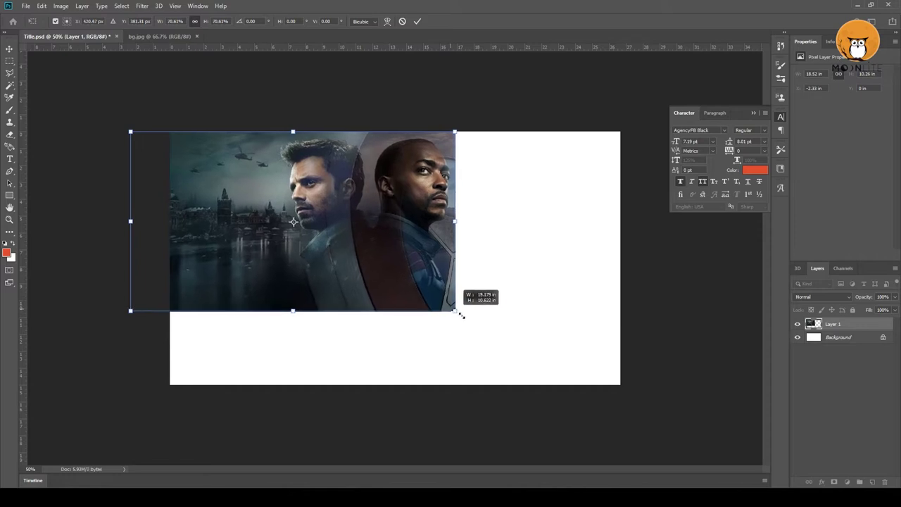
pyautogui.moveTo(443, 303); pyautogui.dragTo(467, 318)
pyautogui.moveTo(433, 282); pyautogui.dragTo(450, 285)
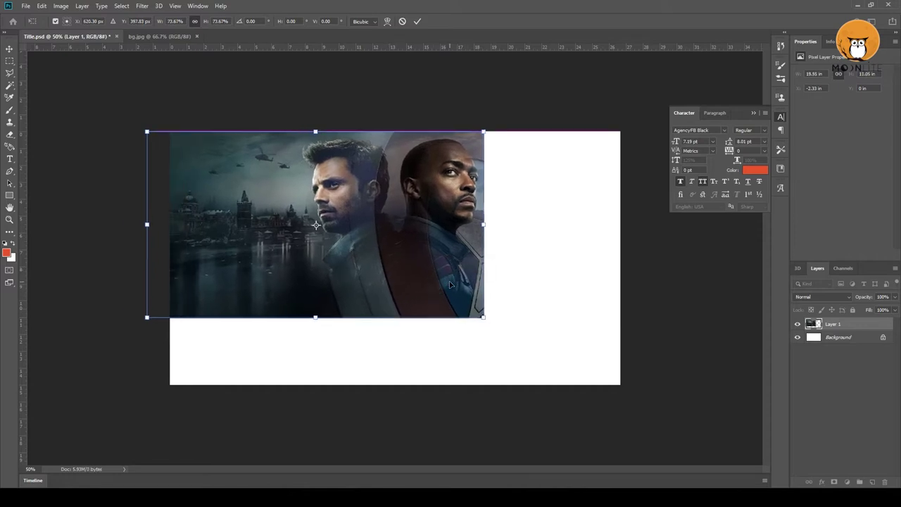
pyautogui.doubleClick(450, 285)
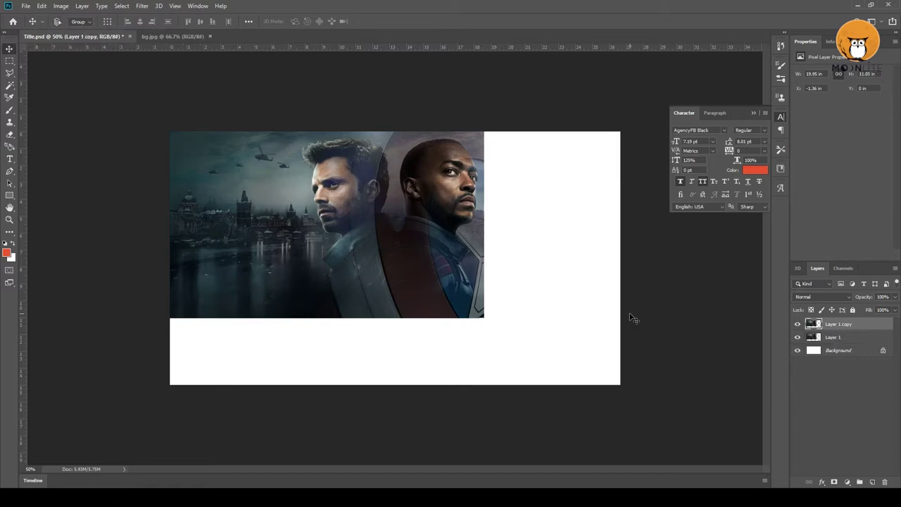
# - Flip the poster copy horizontally
pyautogui.hotkey('ctrl', 't')
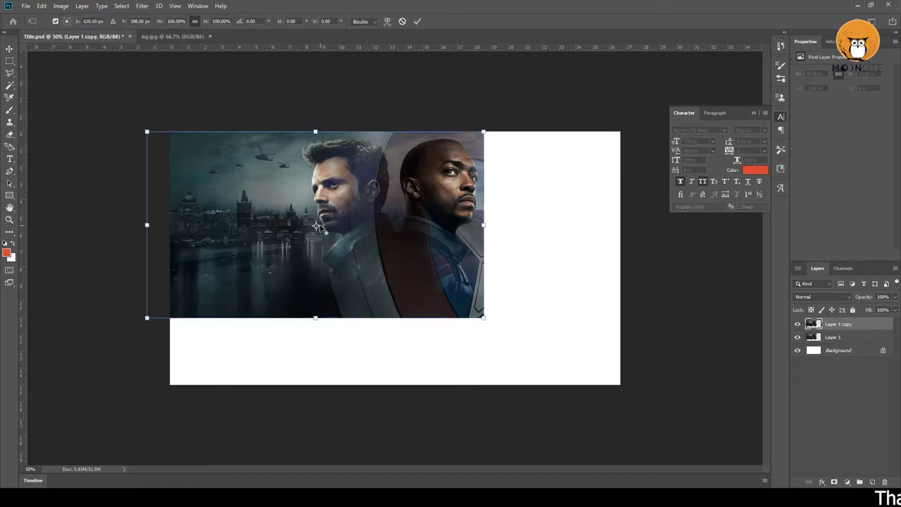
pyautogui.rightClick(319, 227)
pyautogui.click(387, 343)
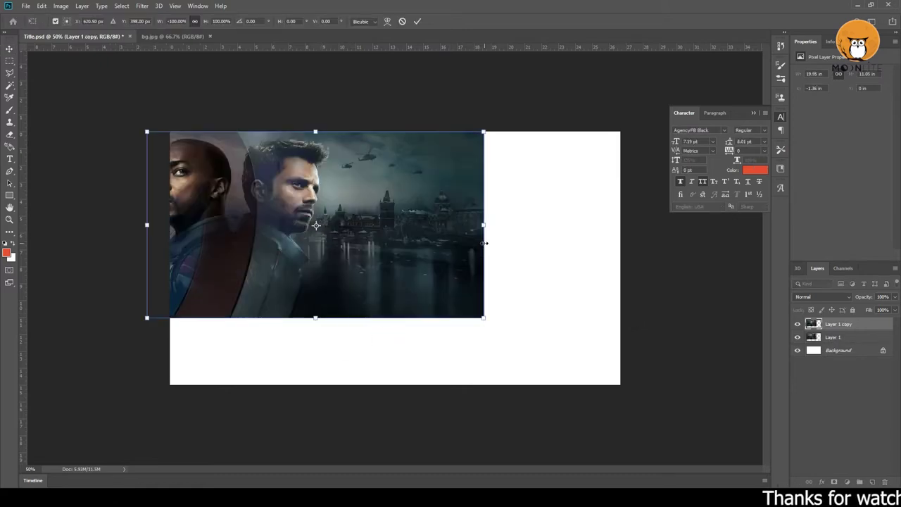
pyautogui.doubleClick(447, 248)
# - Move the mirrored copy below Layer 1 and slide it to the canvas's right side
pyautogui.moveTo(849, 324); pyautogui.dragTo(775, 344)
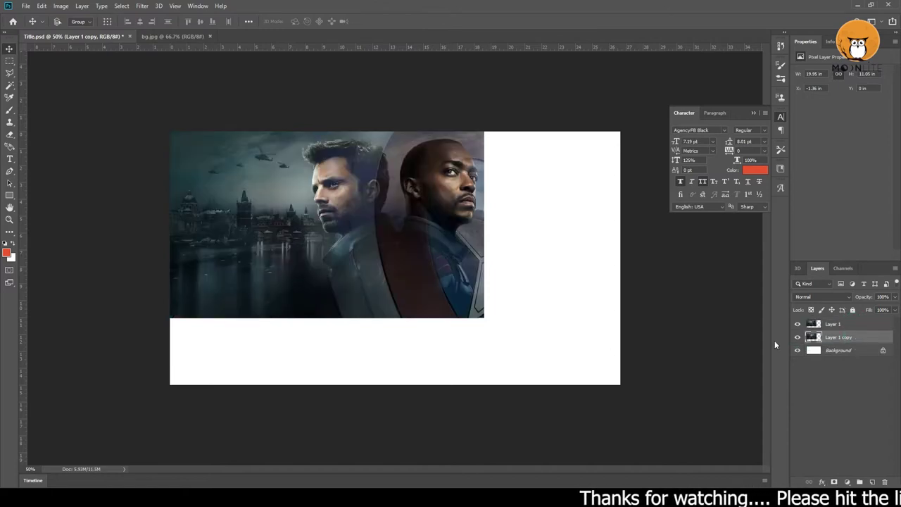
pyautogui.moveTo(377, 268); pyautogui.dragTo(522, 272)
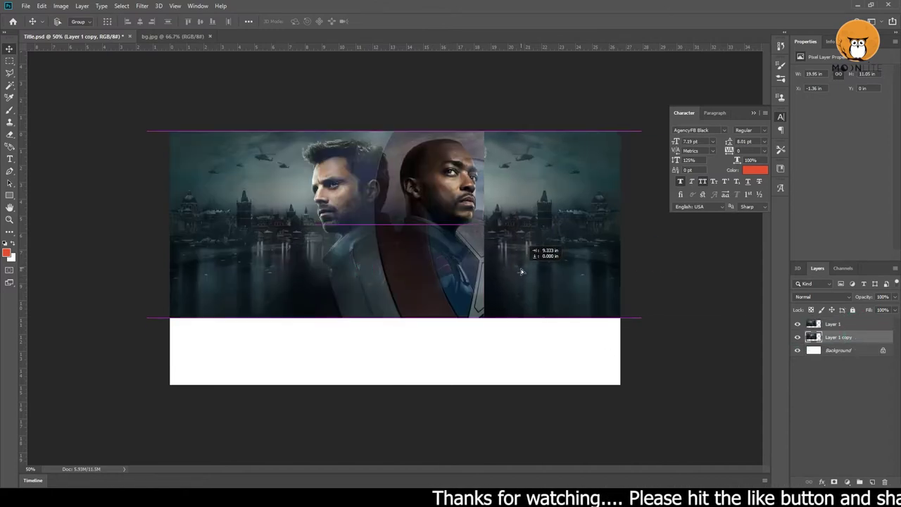
pyautogui.moveTo(522, 272); pyautogui.dragTo(500, 274)
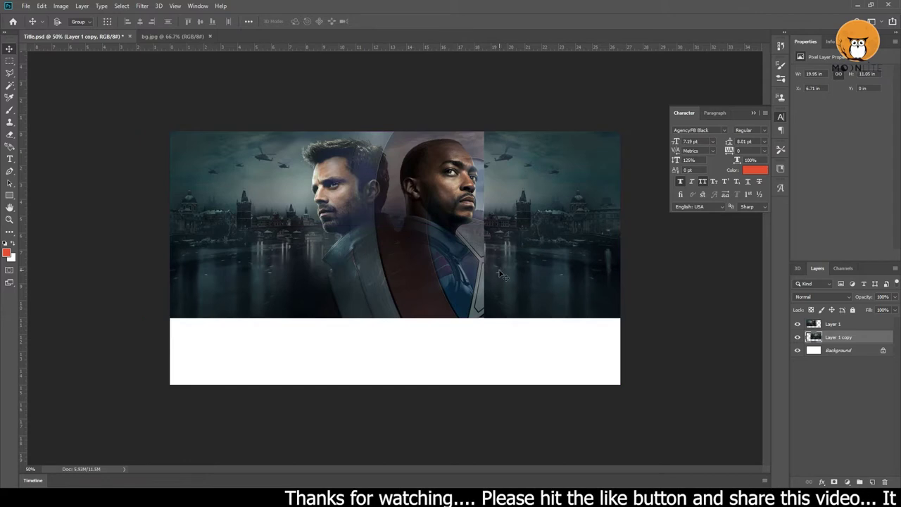
pyautogui.click(851, 324)
# - Add a mask to Layer 1 and paint black with a soft brush along the seam
pyautogui.click(831, 481)
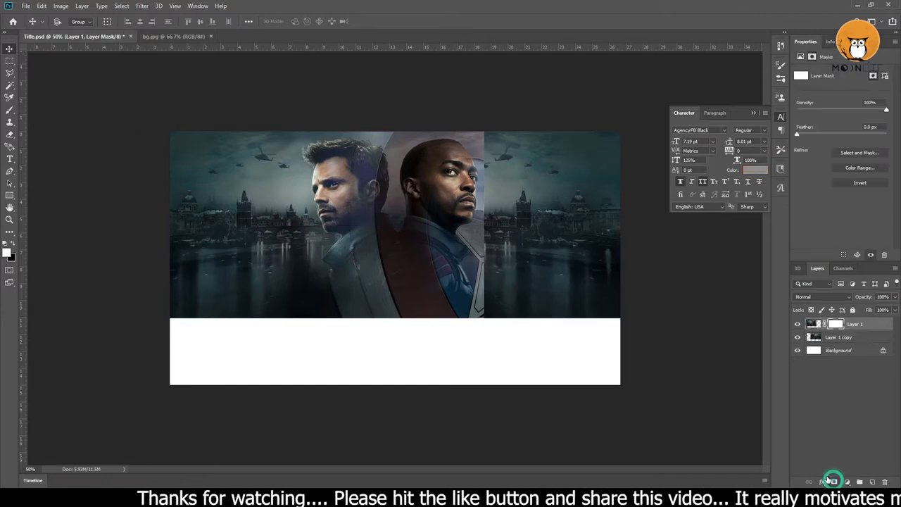
pyautogui.press('b')
pyautogui.hotkey('ctrl', '+')
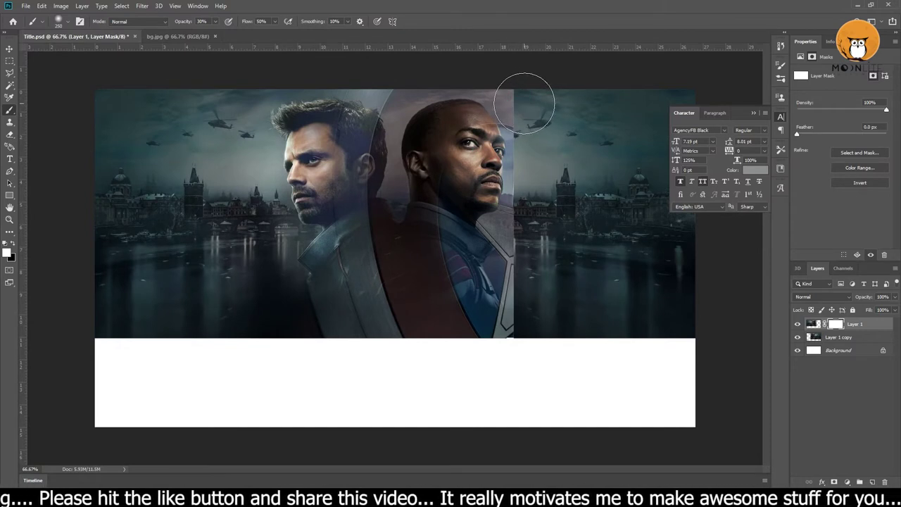
pyautogui.press('x')
pyautogui.moveTo(523, 92)
pyautogui.mouseDown()
pyautogui.moveTo(534, 292)
pyautogui.moveTo(536, 138)
pyautogui.moveTo(523, 89)
pyautogui.mouseUp()
pyautogui.moveTo(539, 141); pyautogui.dragTo(543, 211)
pyautogui.moveTo(551, 346); pyautogui.dragTo(624, 224)
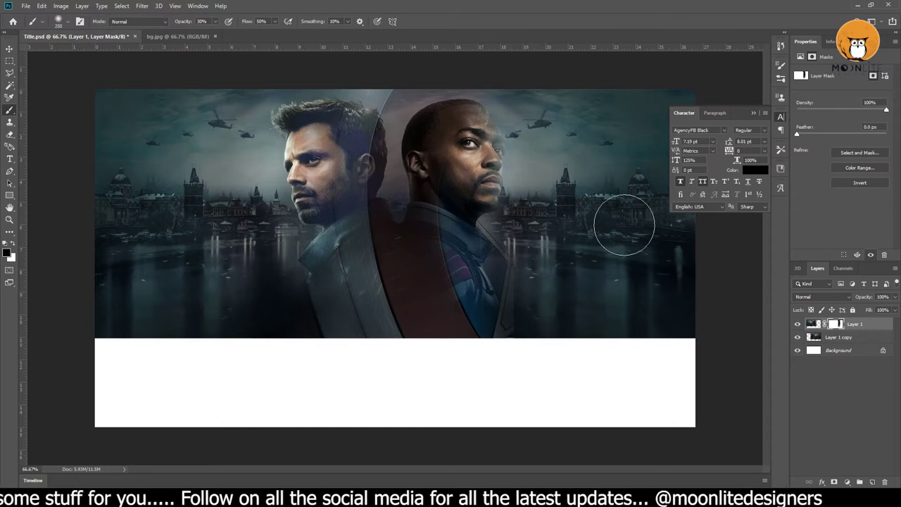
pyautogui.click(472, 133)
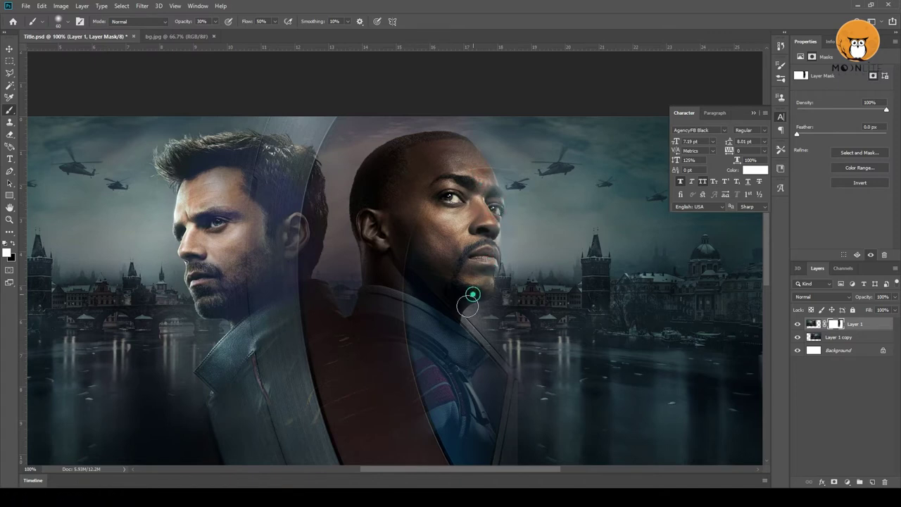
pyautogui.keyDown('alt'); pyautogui.click(392, 300); pyautogui.keyUp('alt')
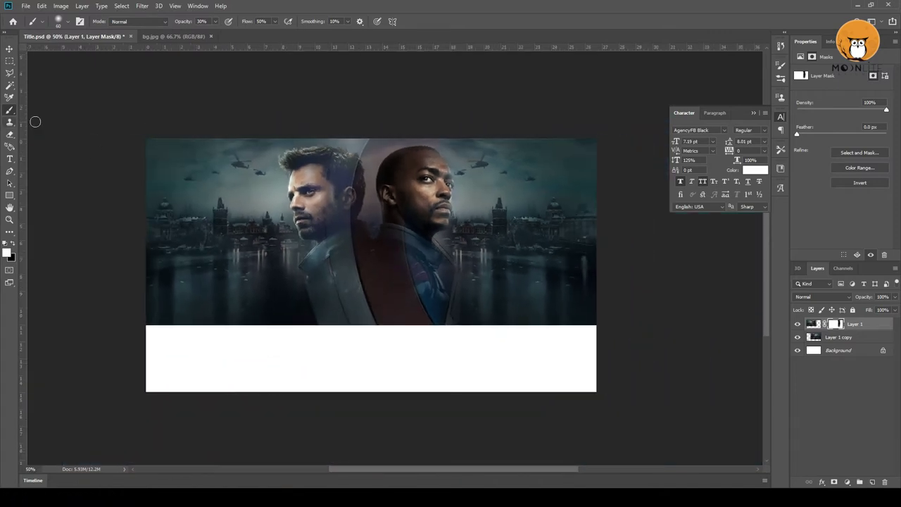
pyautogui.click(8, 49)
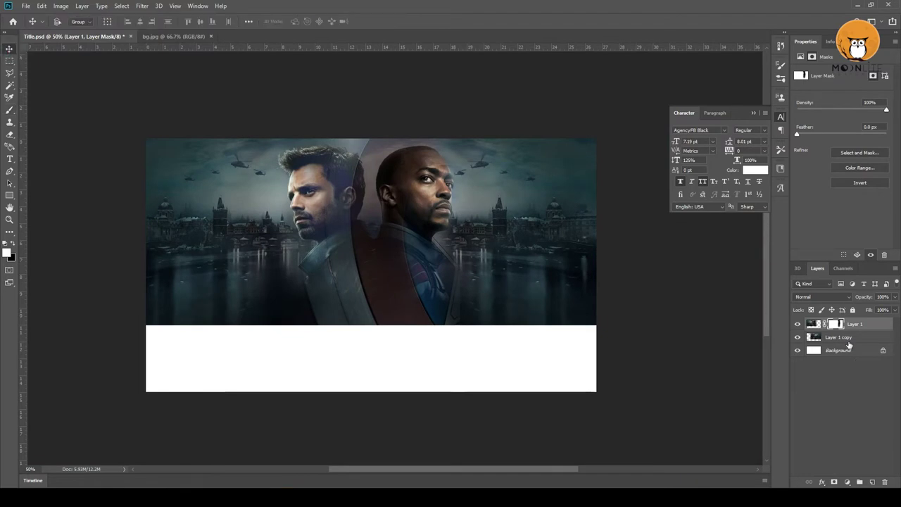
# - Convert both poster layers into one smart object and duplicate it
pyautogui.click(855, 338)
pyautogui.rightClick(857, 324)
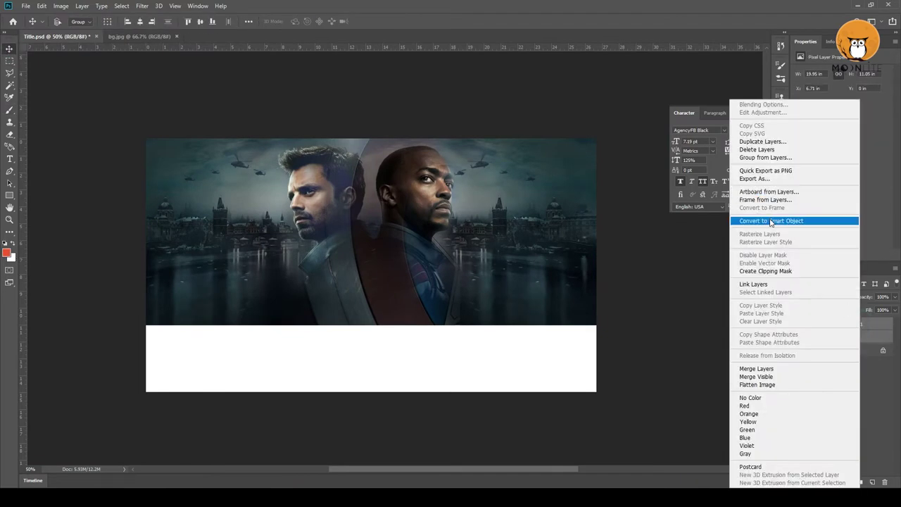
pyautogui.click(771, 221)
pyautogui.hotkey('ctrl', 'j')
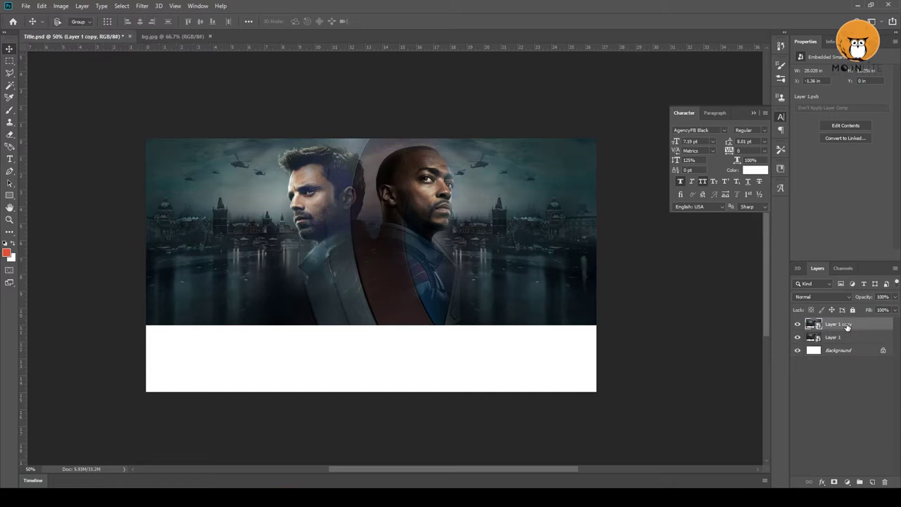
pyautogui.click(846, 324)
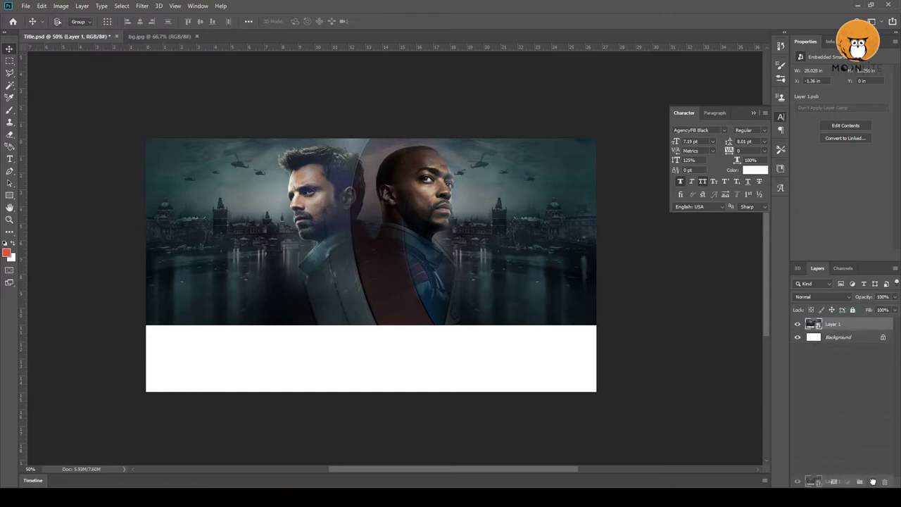
pyautogui.moveTo(840, 324); pyautogui.dragTo(872, 481)
# - Flip the duplicate vertically and move it down to fill the lower canvas
pyautogui.hotkey('ctrl', 't')
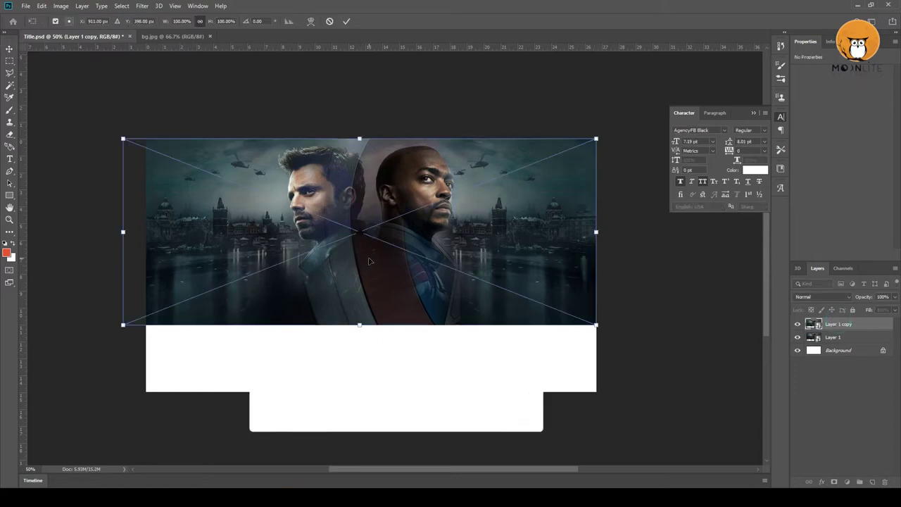
pyautogui.rightClick(359, 262)
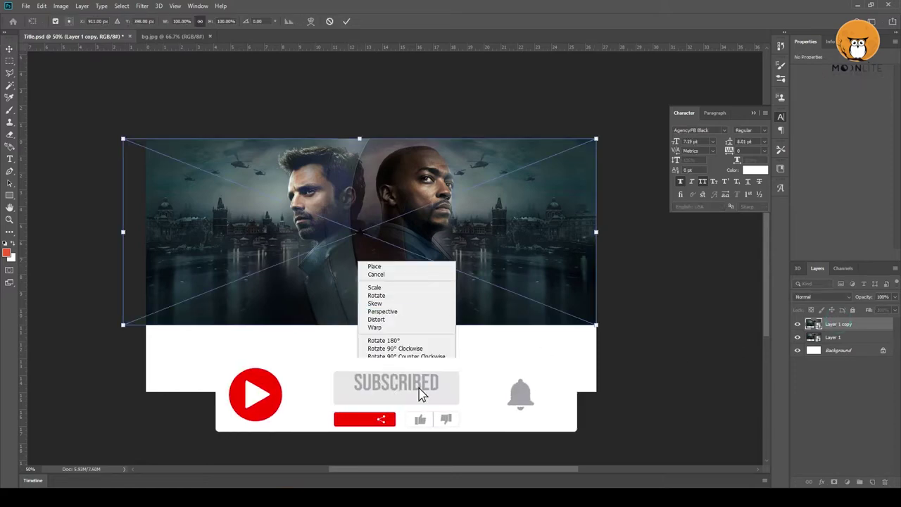
pyautogui.click(421, 388)
pyautogui.moveTo(382, 257); pyautogui.dragTo(379, 445)
pyautogui.press('Return')
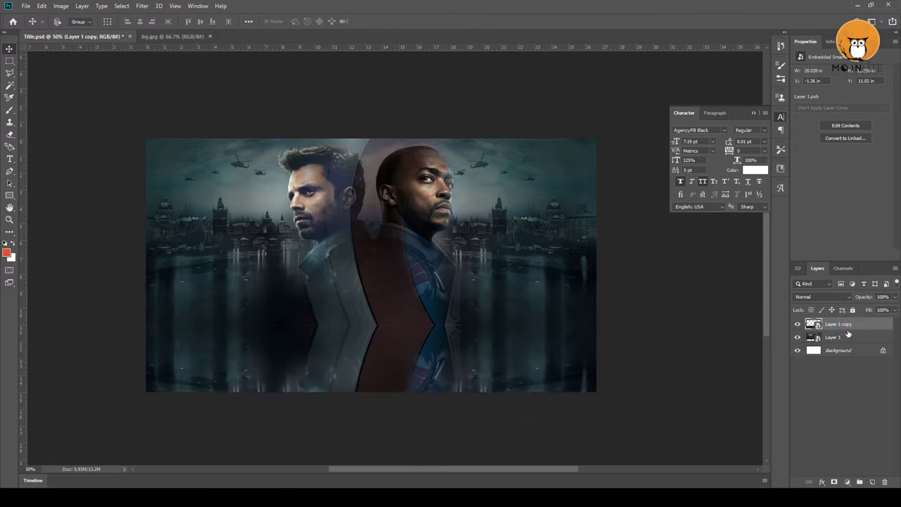
# - Merge the two poster layers into one
pyautogui.keyDown('shift'); pyautogui.click(846, 338); pyautogui.keyUp('shift')
pyautogui.rightClick(846, 338)
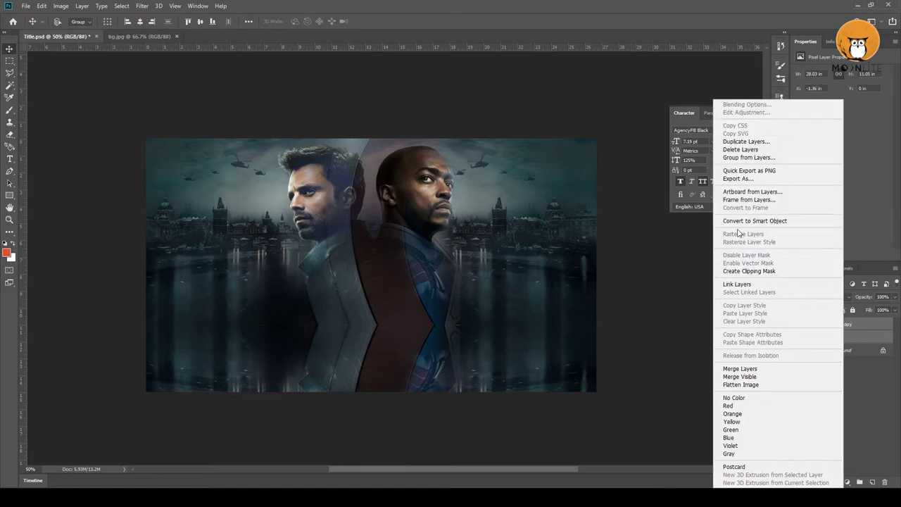
pyautogui.click(736, 369)
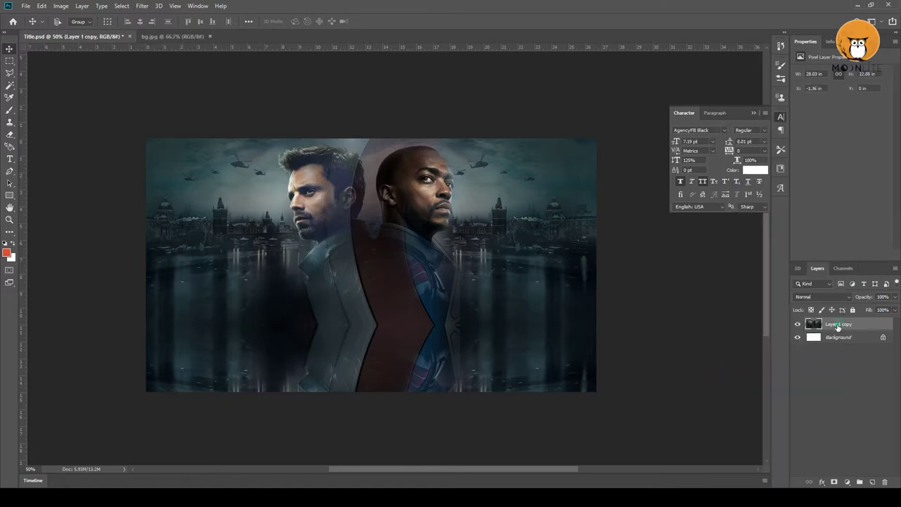
# - Add a new layer and paint black with a 1000 px brush over the banner's lower reflection
pyautogui.press('i')
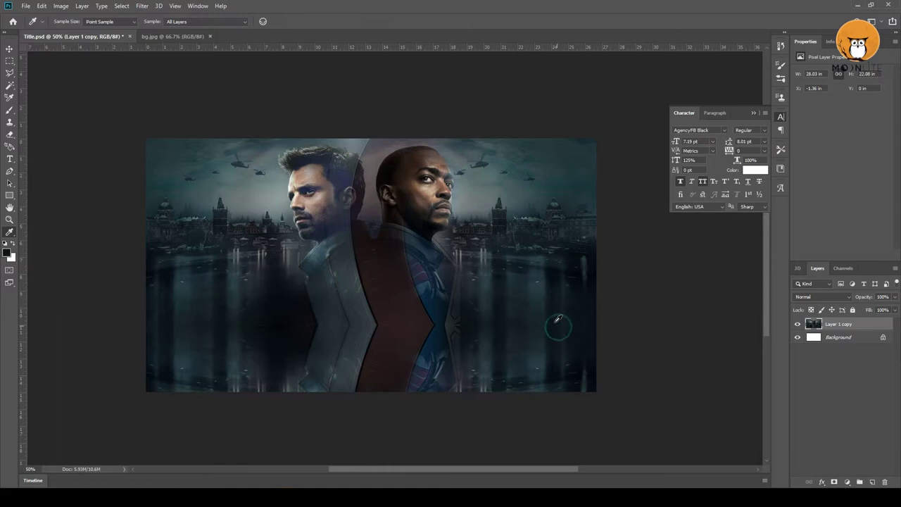
pyautogui.hotkey('ctrl', 'shift', 'n')
pyautogui.write('4')
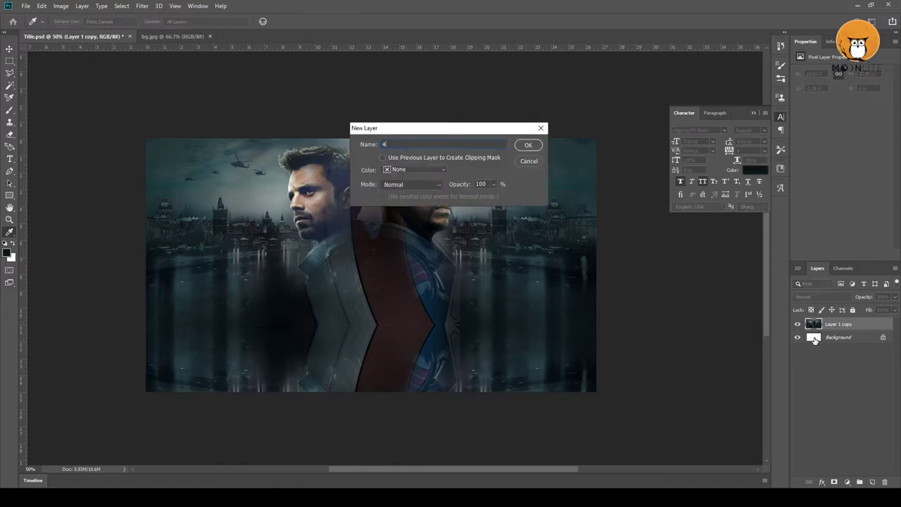
pyautogui.press('Return')
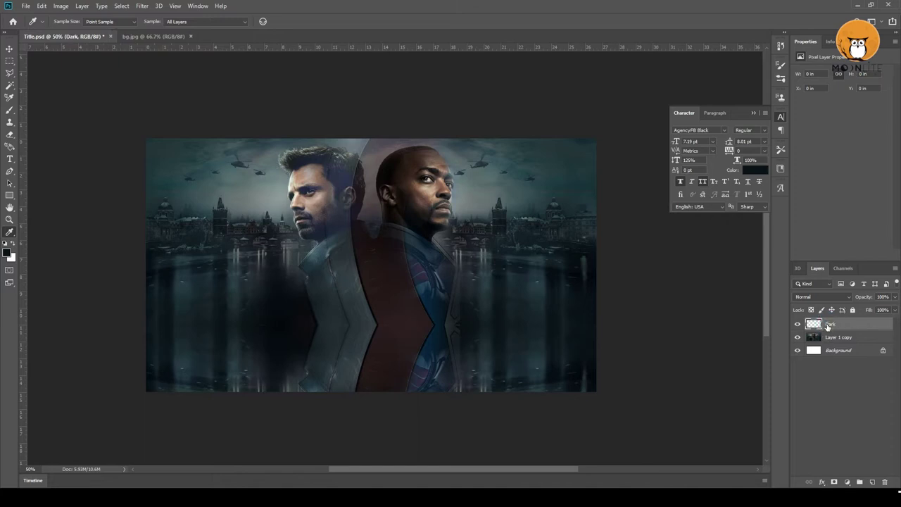
pyautogui.press('b')
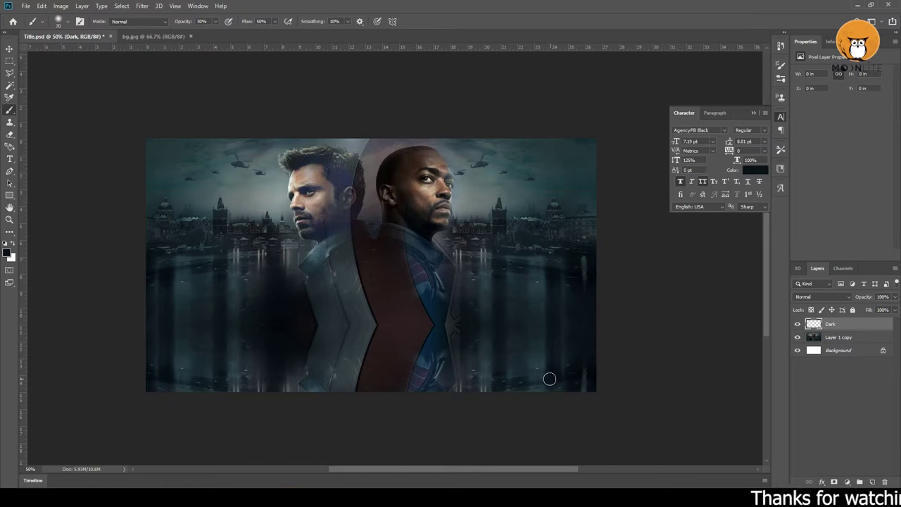
pyautogui.press(']')
pyautogui.press(']')
pyautogui.press(']')
pyautogui.moveTo(554, 392)
pyautogui.mouseDown()
pyautogui.moveTo(138, 425)
pyautogui.moveTo(481, 389)
pyautogui.moveTo(296, 407)
pyautogui.moveTo(181, 402)
pyautogui.moveTo(131, 362)
pyautogui.moveTo(523, 385)
pyautogui.moveTo(212, 382)
pyautogui.moveTo(439, 389)
pyautogui.mouseUp()
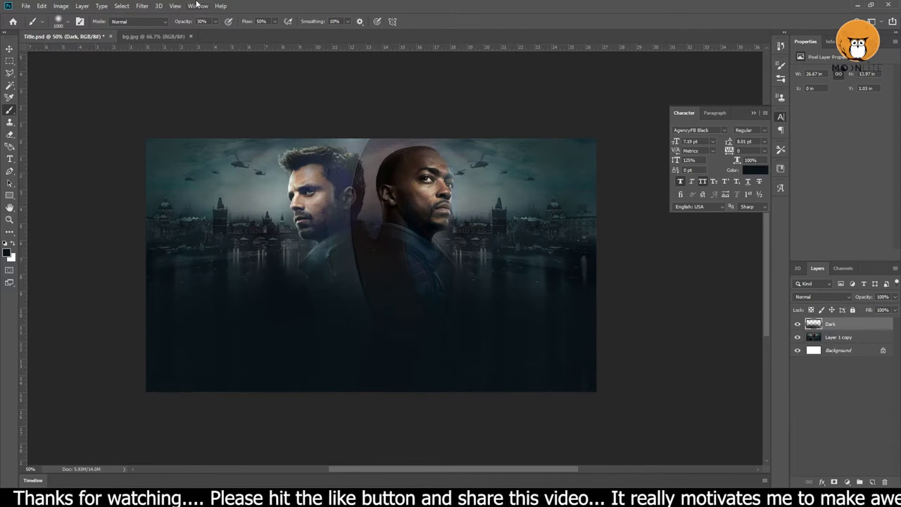
# - Merge the hero image into Dark and add a dark blue preset Gradient Fill layer
pyautogui.click(15, 48)
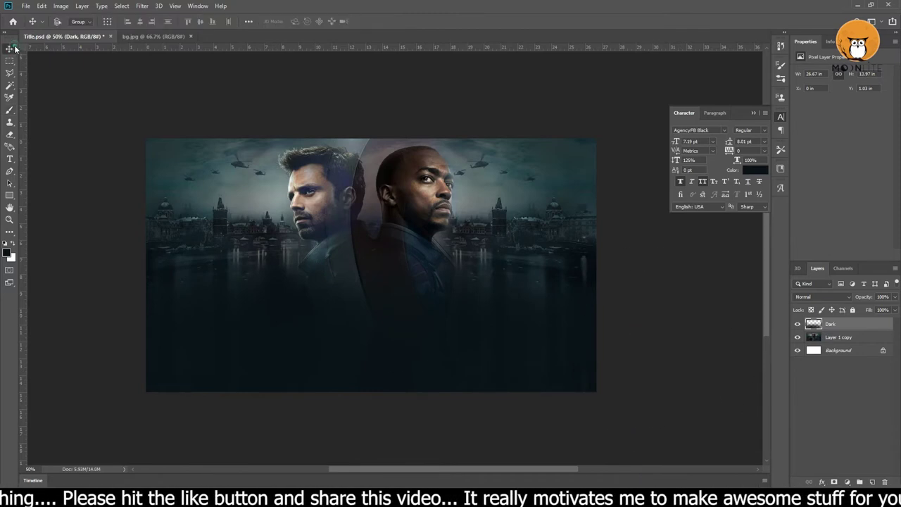
pyautogui.hotkey('ctrl', 'e')
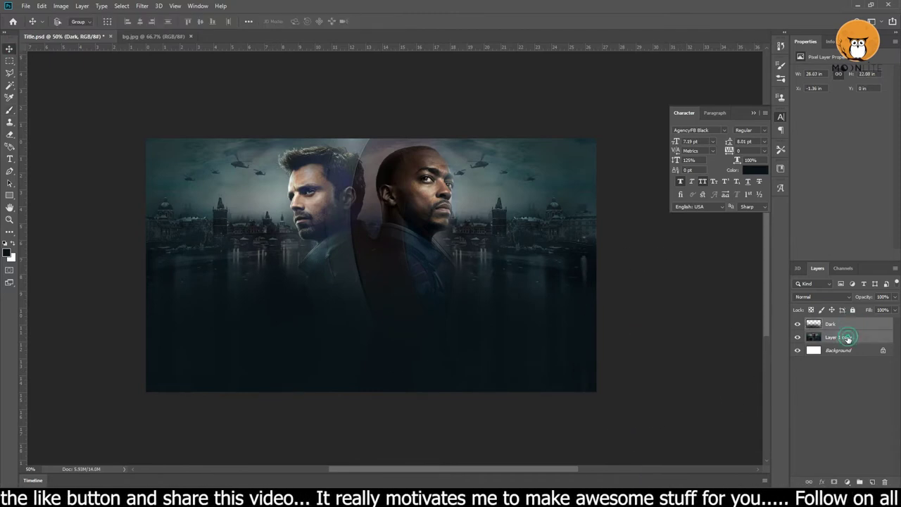
pyautogui.click(847, 482)
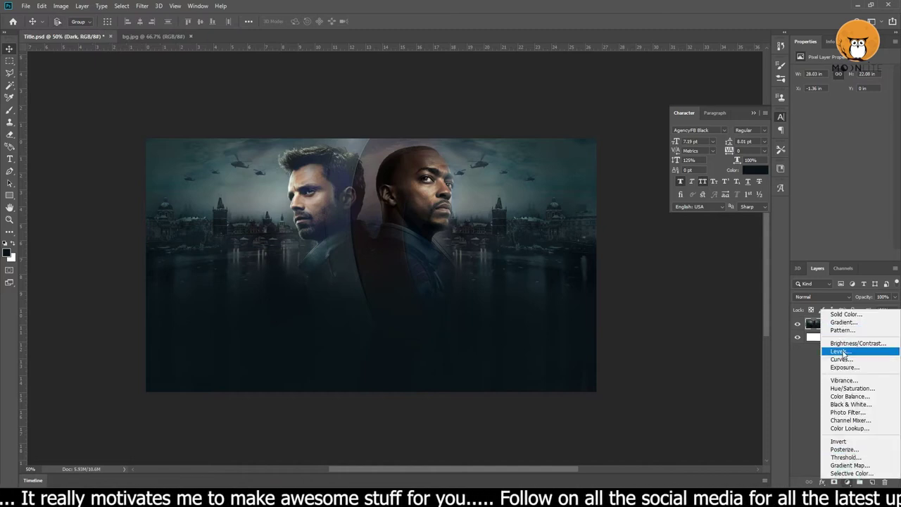
pyautogui.click(844, 322)
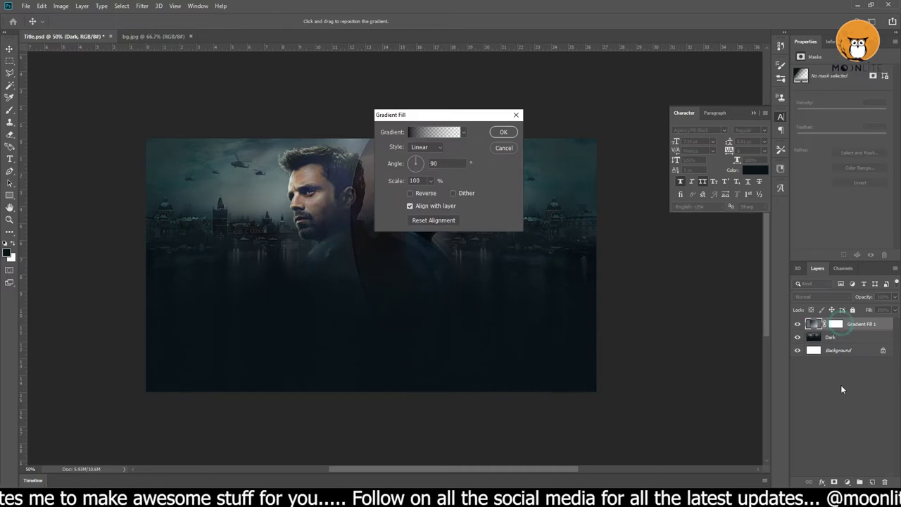
pyautogui.click(463, 132)
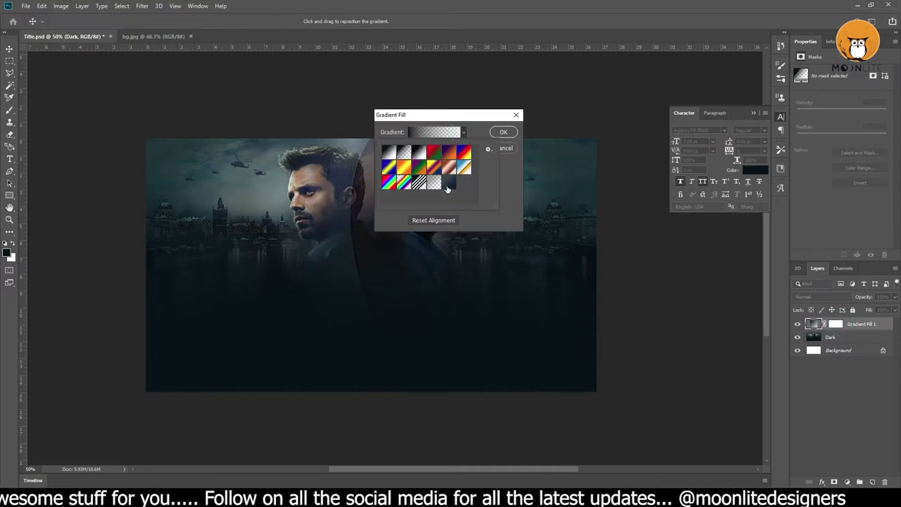
pyautogui.click(446, 184)
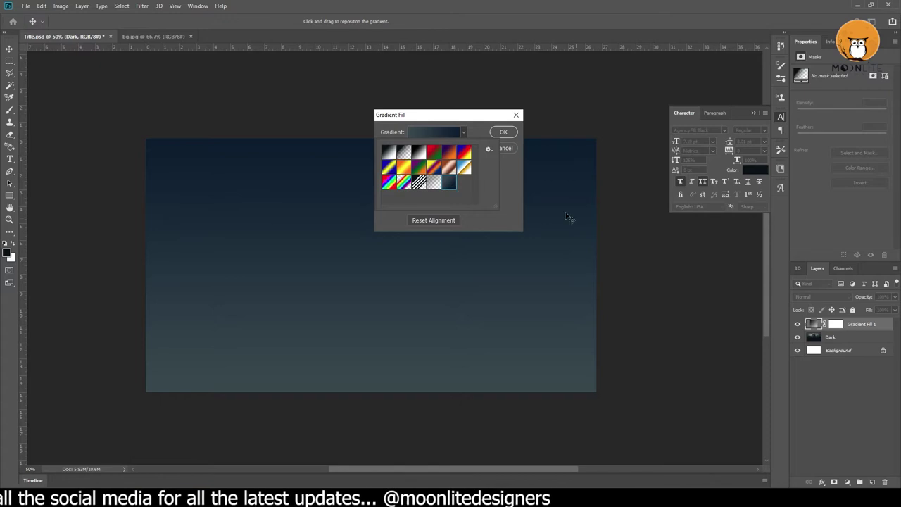
pyautogui.click(504, 133)
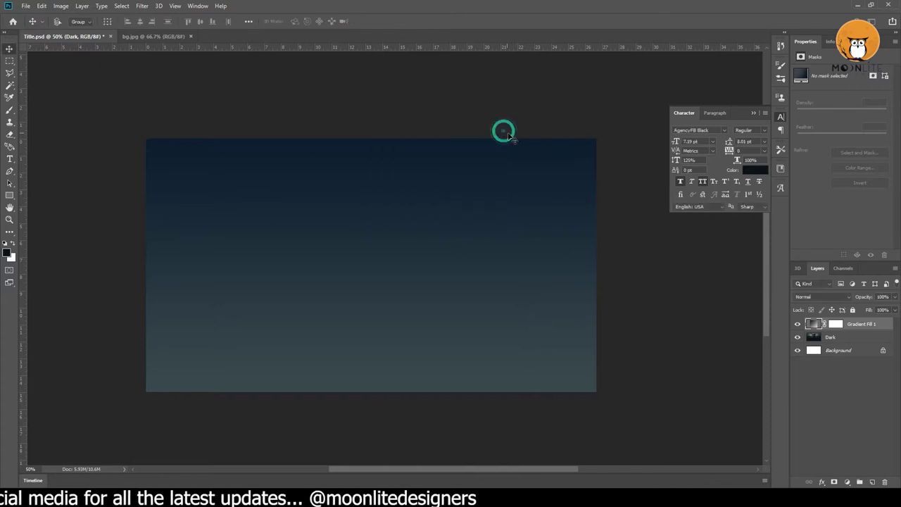
# - Edit the gradient's colour stops to navy and dark blue 0d1d31
pyautogui.doubleClick(812, 323)
pyautogui.click(428, 133)
pyautogui.click(687, 321)
pyautogui.click(729, 361)
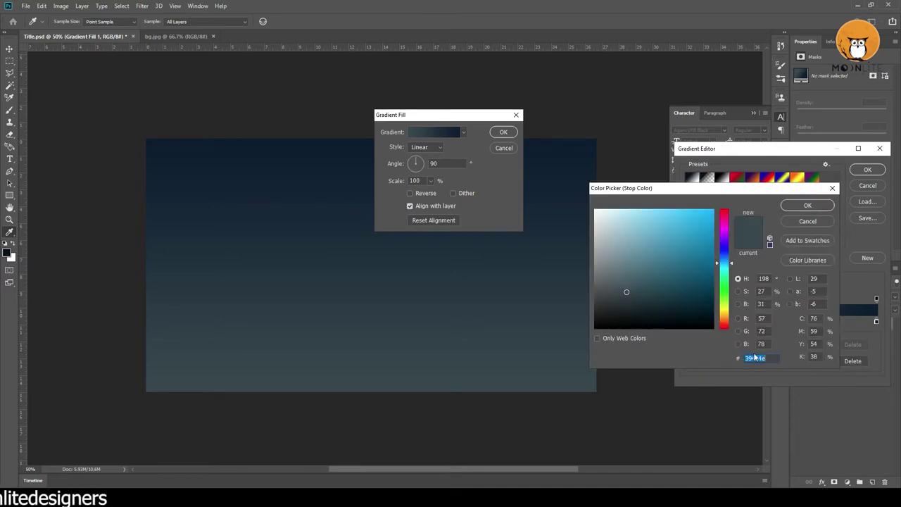
pyautogui.click(811, 205)
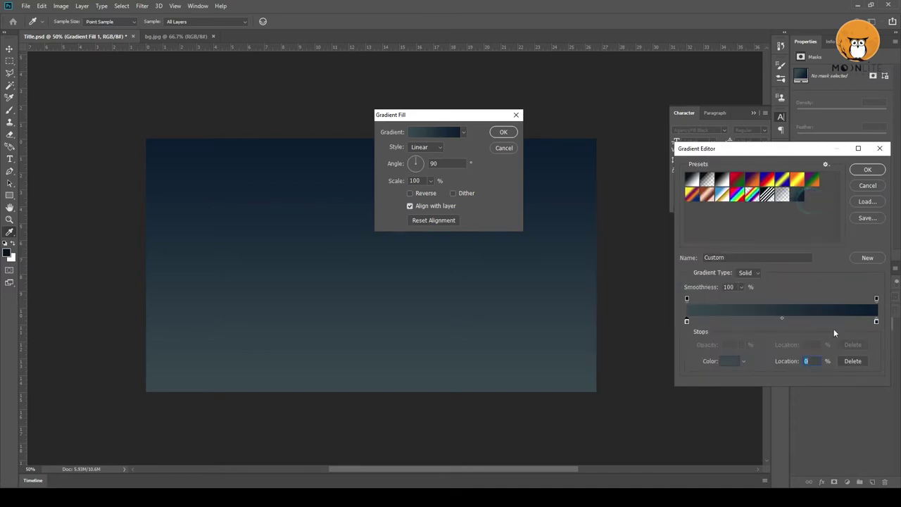
pyautogui.click(729, 362)
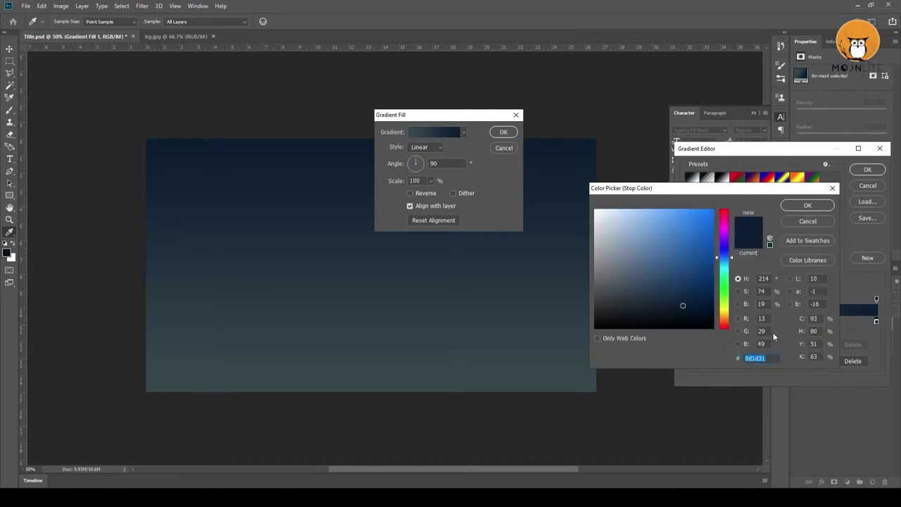
pyautogui.click(807, 206)
pyautogui.click(866, 171)
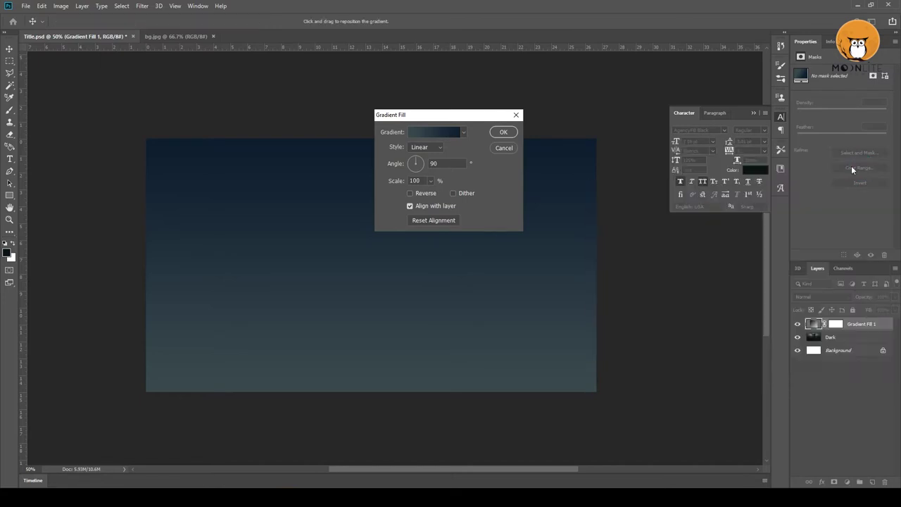
pyautogui.click(499, 133)
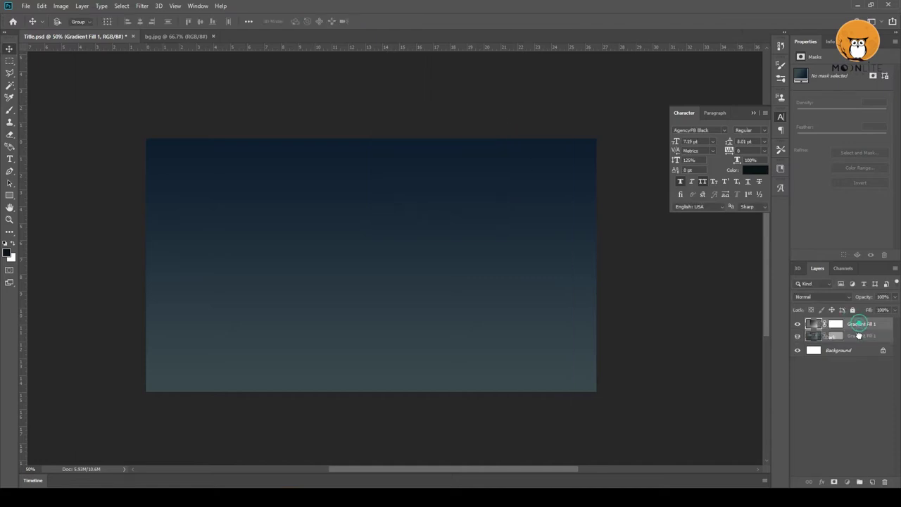
# - Move Dark above Gradient Fill 1 and set its blend mode to Luminosity
pyautogui.moveTo(831, 337); pyautogui.dragTo(856, 324)
pyautogui.click(856, 325)
pyautogui.click(822, 297)
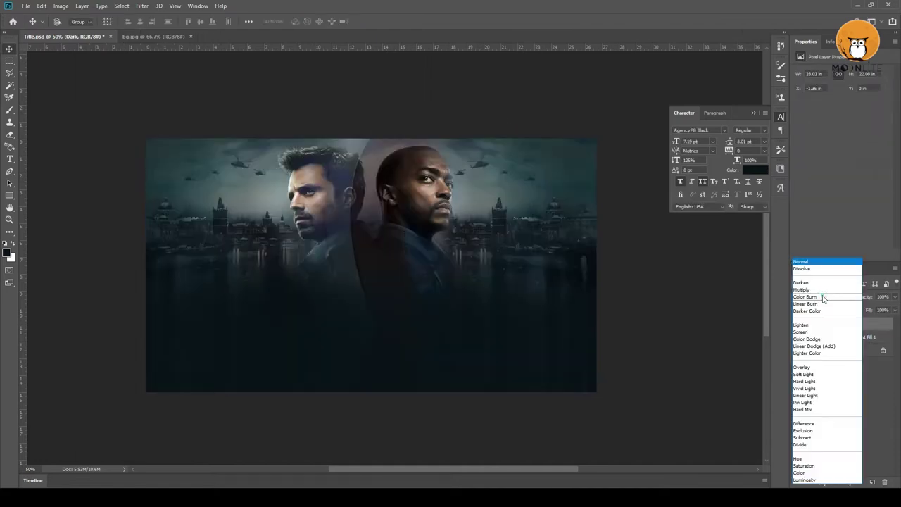
pyautogui.click(819, 482)
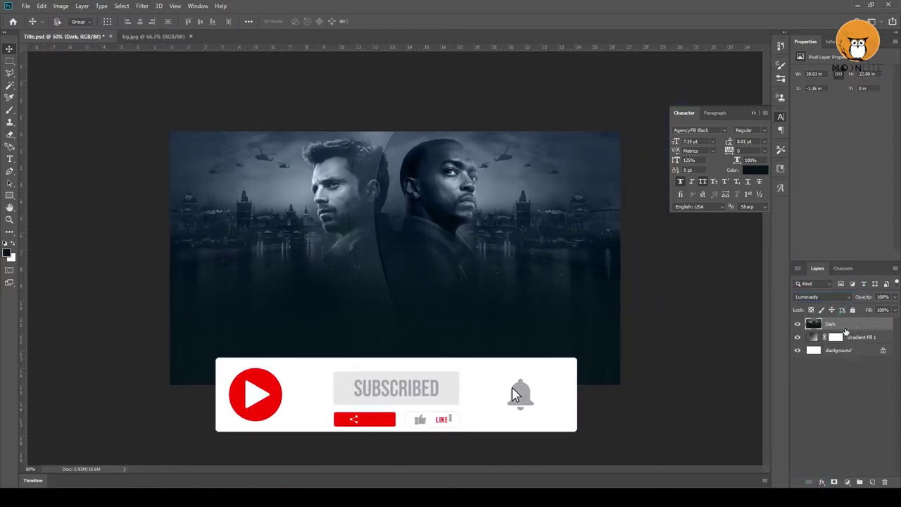
# - Unlock and delete the white Background layer
pyautogui.click(858, 339)
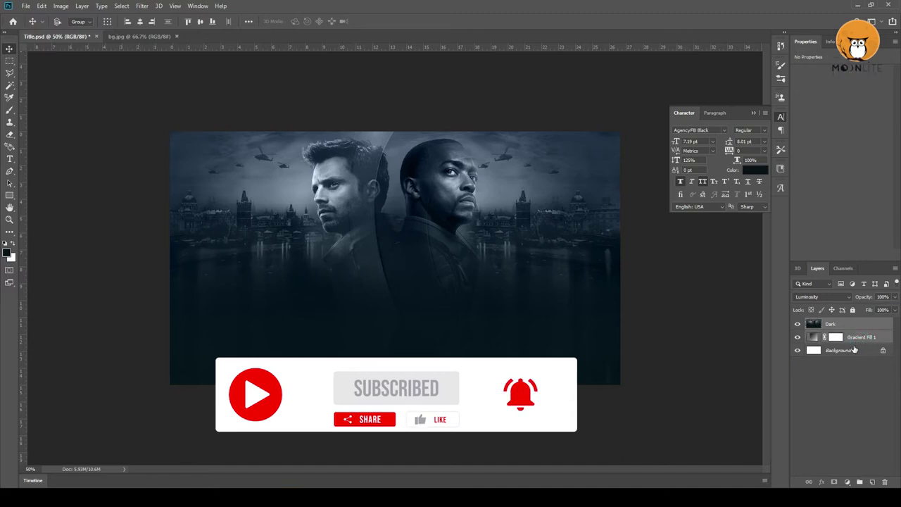
pyautogui.doubleClick(853, 352)
pyautogui.press('Delete')
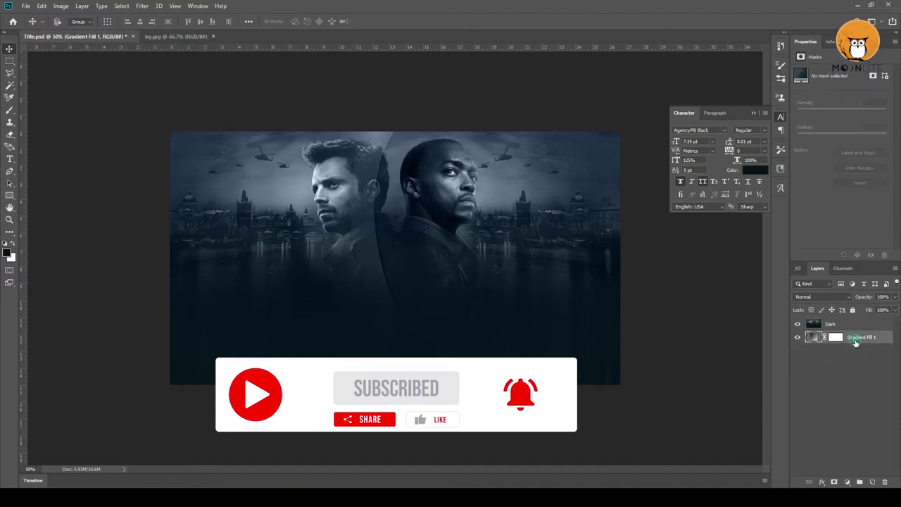
# - Group Dark and Gradient Fill 1 and name the group BG
pyautogui.keyDown('shift'); pyautogui.click(854, 326); pyautogui.keyUp('shift')
pyautogui.hotkey('ctrl', 'g')
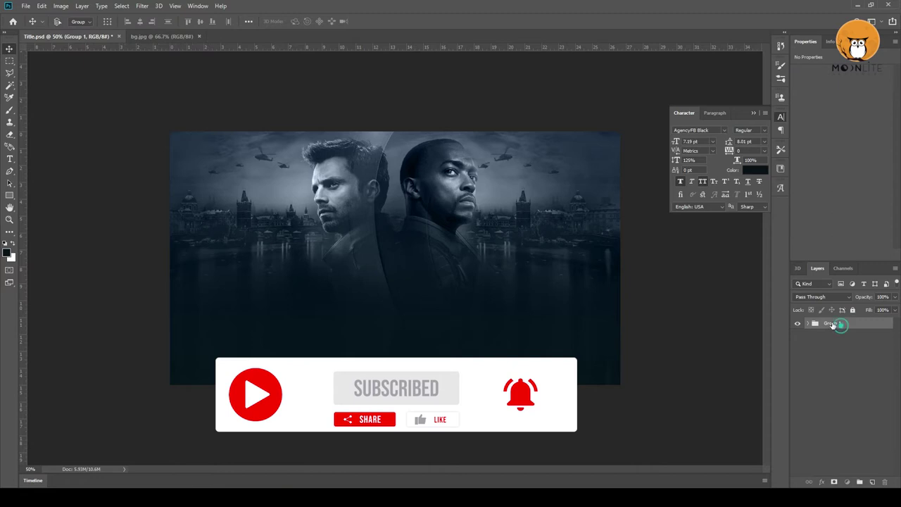
pyautogui.doubleClick(832, 323)
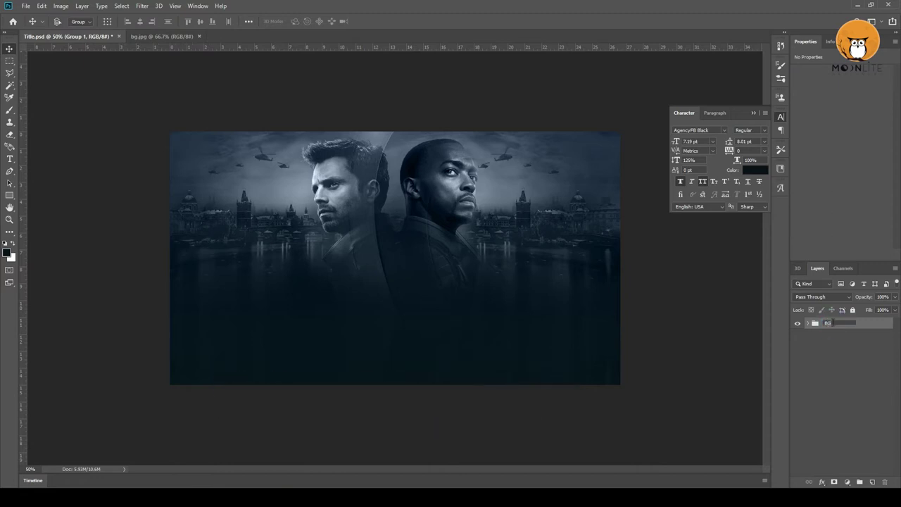
pyautogui.click(836, 380)
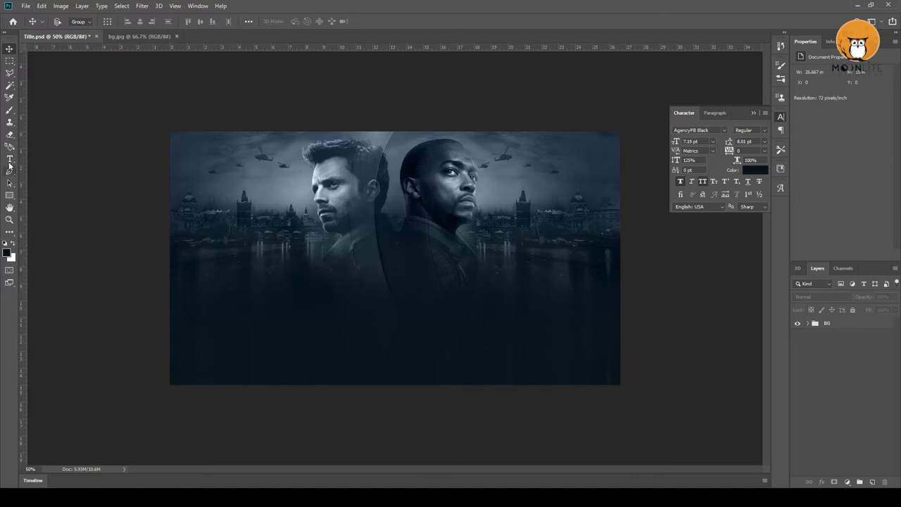
pyautogui.click(10, 160)
# - Add white title text at 90.19 pt in the lower middle of the banner
pyautogui.click(324, 279)
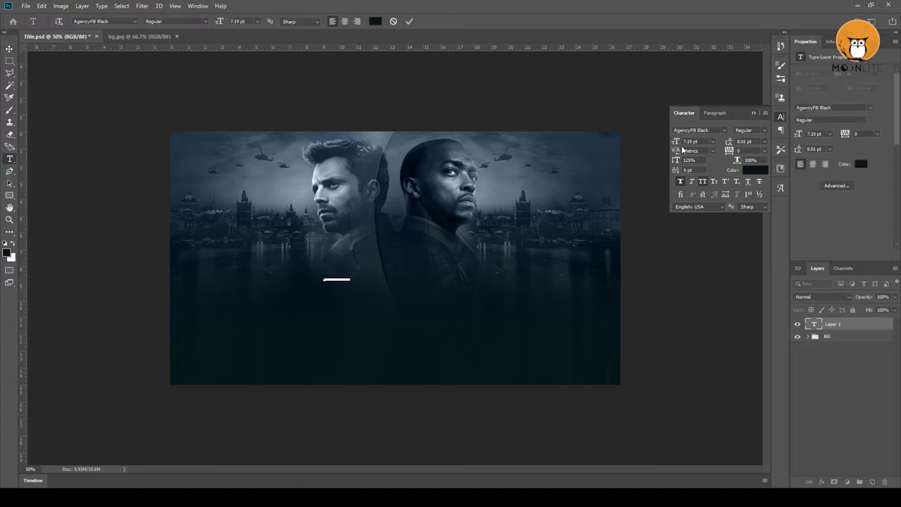
pyautogui.moveTo(676, 142); pyautogui.dragTo(732, 142)
pyautogui.click(9, 48)
pyautogui.moveTo(348, 284); pyautogui.dragTo(333, 310)
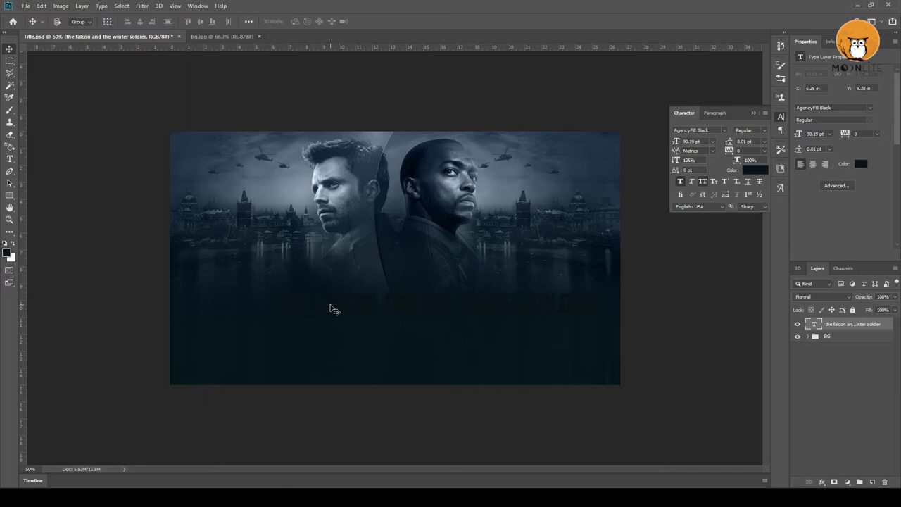
pyautogui.click(753, 170)
pyautogui.click(620, 226)
pyautogui.click(805, 203)
pyautogui.moveTo(471, 346); pyautogui.dragTo(454, 331)
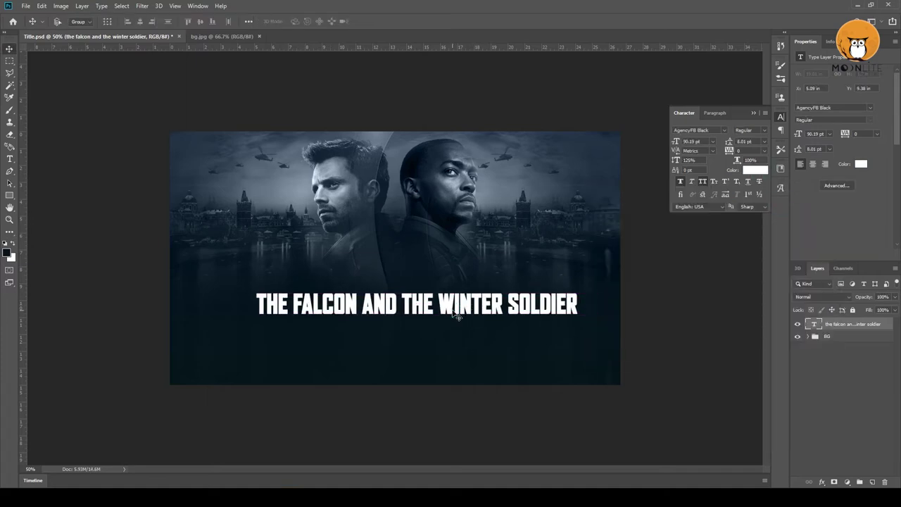
# - Set the title to all capitals and raise it slightly
pyautogui.doubleClick(430, 319)
pyautogui.click(680, 181)
pyautogui.click(702, 180)
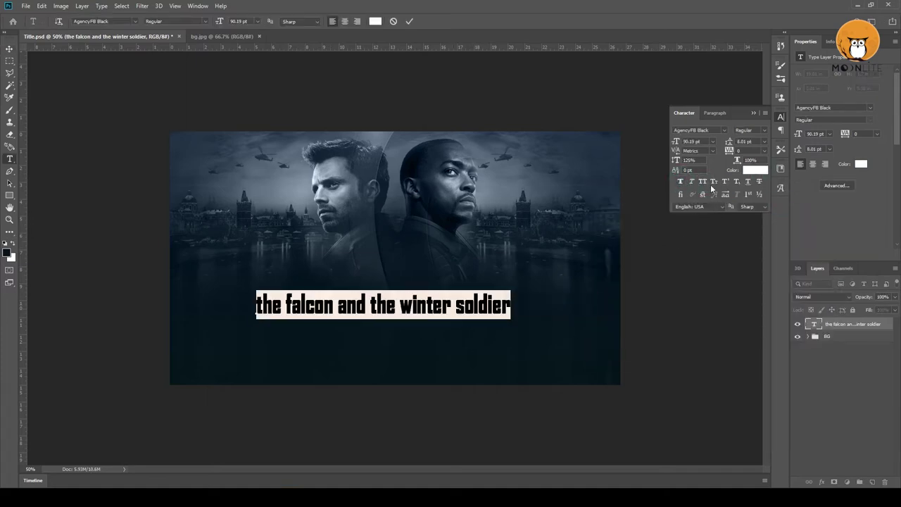
pyautogui.hotkey('ctrl', 'Return')
pyautogui.click(10, 48)
pyautogui.moveTo(373, 301); pyautogui.dragTo(377, 285)
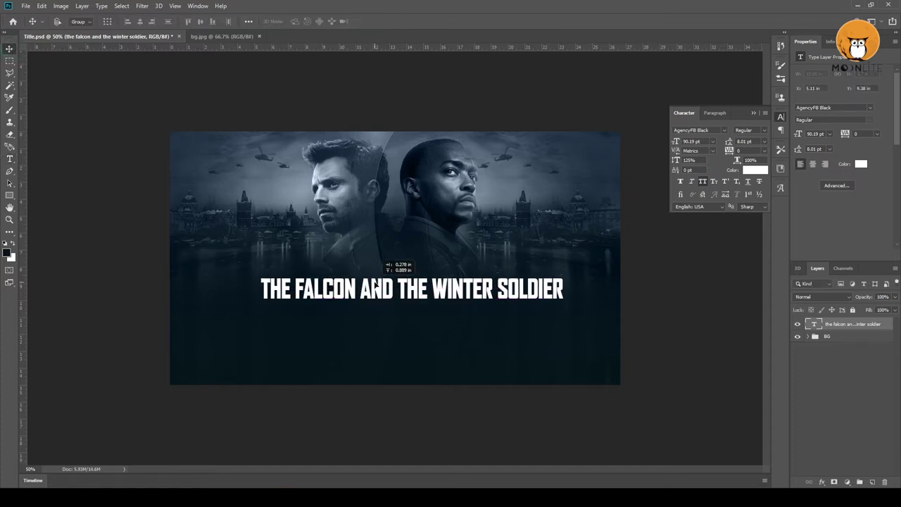
# - Duplicate the title, trimming copies to THE FALCON and AND THE
pyautogui.hotkey('ctrl', 'j')
pyautogui.hotkey('ctrl', 'j')
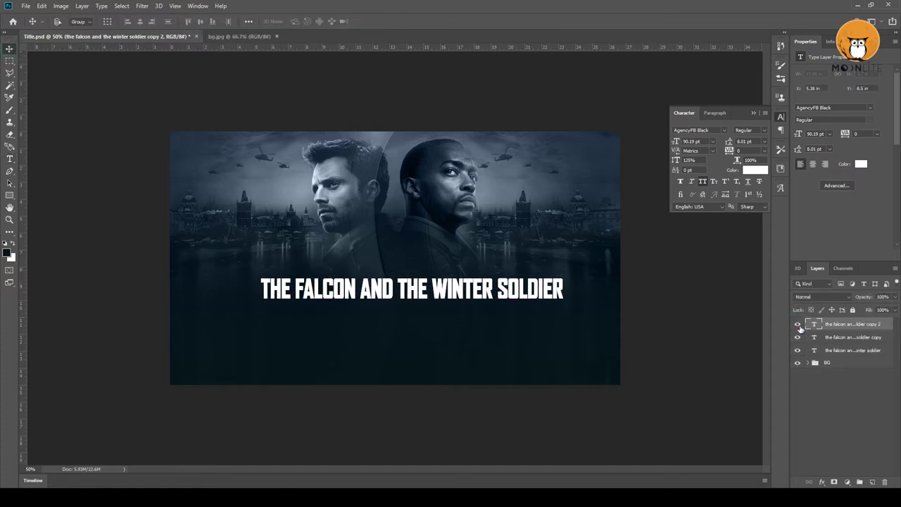
pyautogui.moveTo(798, 324); pyautogui.dragTo(798, 337)
pyautogui.click(845, 350)
pyautogui.press('t')
pyautogui.moveTo(358, 291); pyautogui.dragTo(637, 292)
pyautogui.press('BackSpace')
pyautogui.click(797, 338)
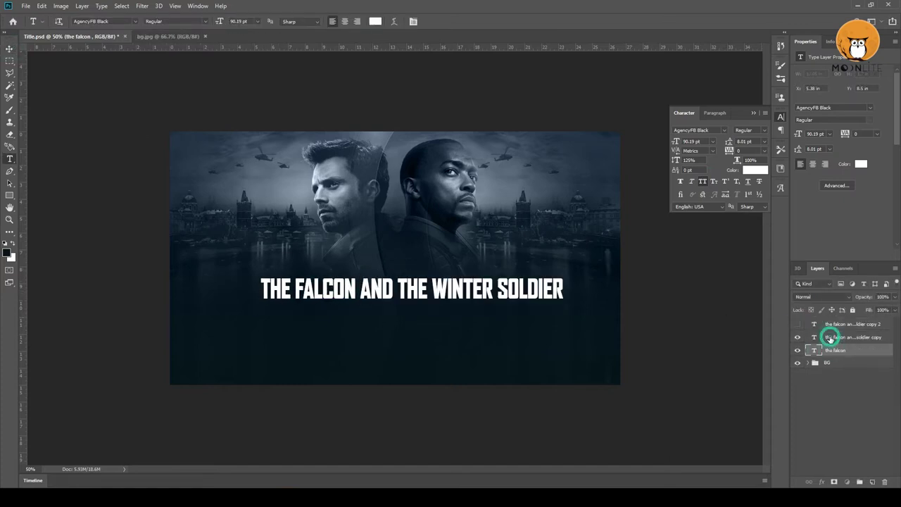
pyautogui.click(830, 337)
pyautogui.moveTo(359, 289); pyautogui.dragTo(87, 302)
pyautogui.press('BackSpace')
pyautogui.moveTo(330, 289); pyautogui.dragTo(665, 273)
pyautogui.press('BackSpace')
# - Trim the top title copy down to WINTER SOLDIER
pyautogui.click(798, 324)
pyautogui.moveTo(361, 289); pyautogui.dragTo(428, 289)
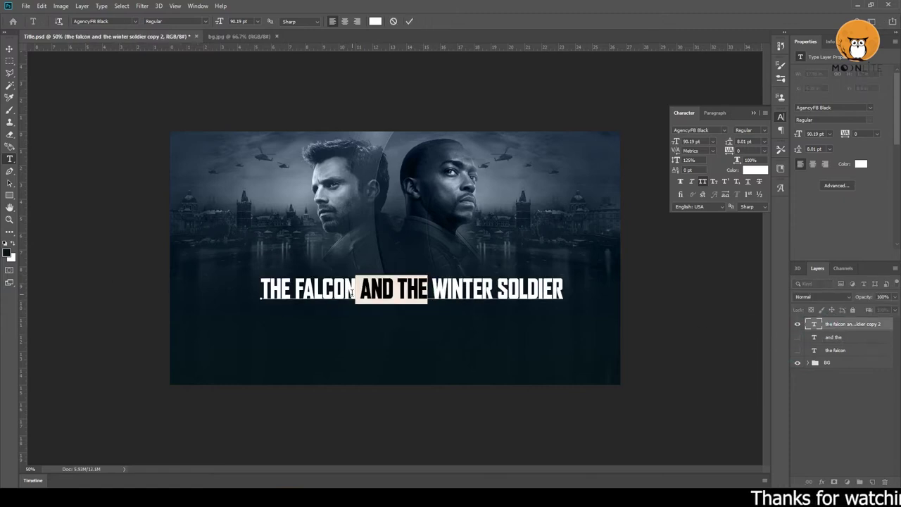
pyautogui.moveTo(260, 289); pyautogui.dragTo(304, 289)
pyautogui.press('Delete')
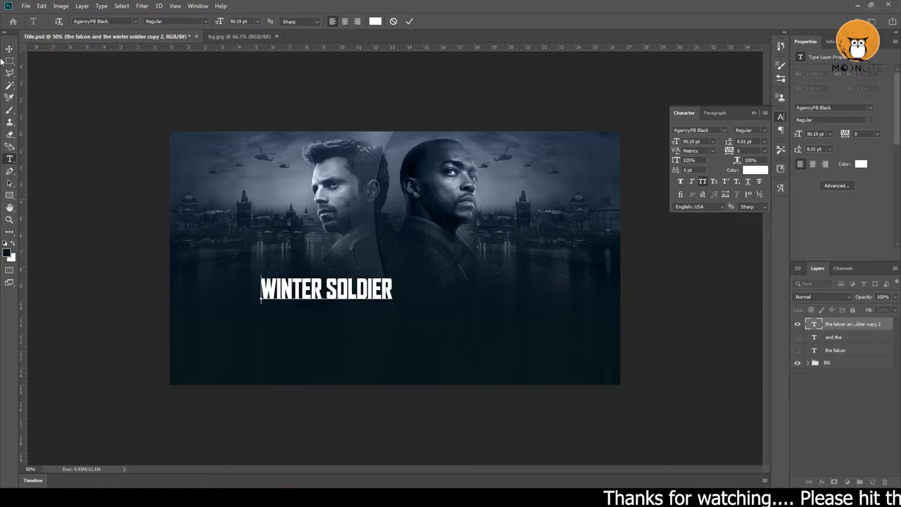
pyautogui.click(10, 48)
pyautogui.moveTo(798, 338); pyautogui.dragTo(801, 354)
# - Move THE FALCON above AND THE and WINTER SOLDIER below it
pyautogui.hotkey('ctrl', '+')
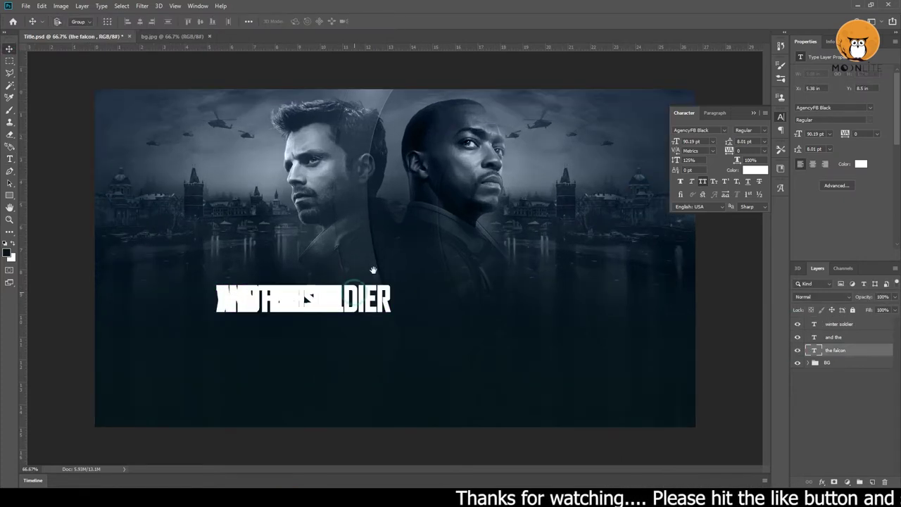
pyautogui.click(845, 325)
pyautogui.click(837, 350)
pyautogui.moveTo(345, 299); pyautogui.dragTo(345, 259)
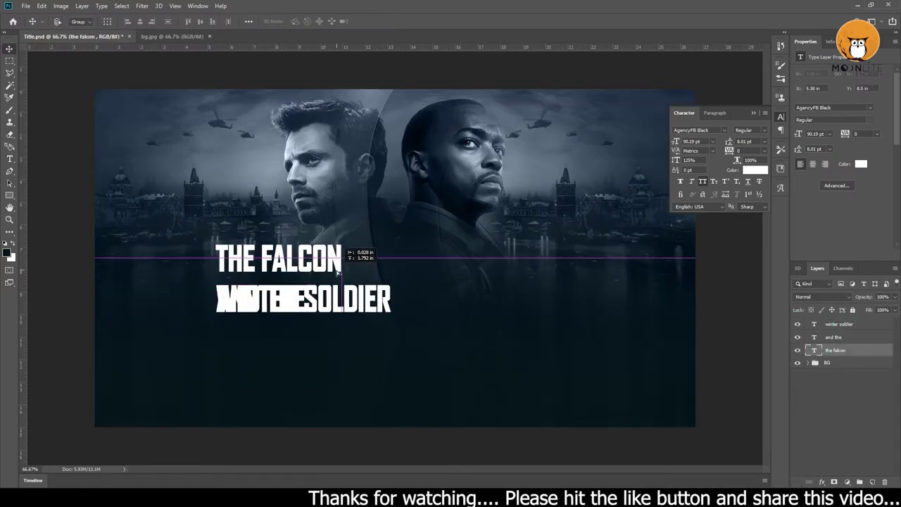
pyautogui.click(840, 325)
pyautogui.moveTo(387, 316); pyautogui.dragTo(384, 359)
# - Align the three stacked title text layers
pyautogui.click(838, 350)
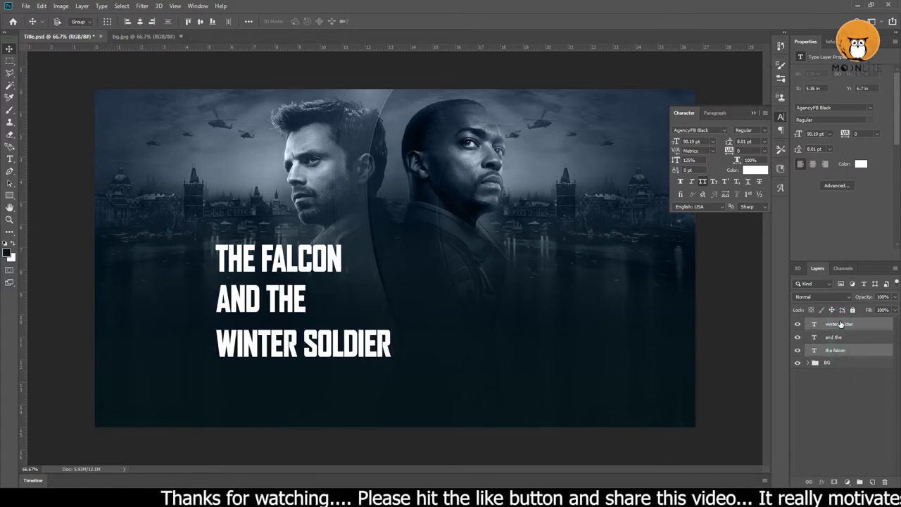
pyautogui.keyDown('shift'); pyautogui.click(840, 324); pyautogui.keyUp('shift')
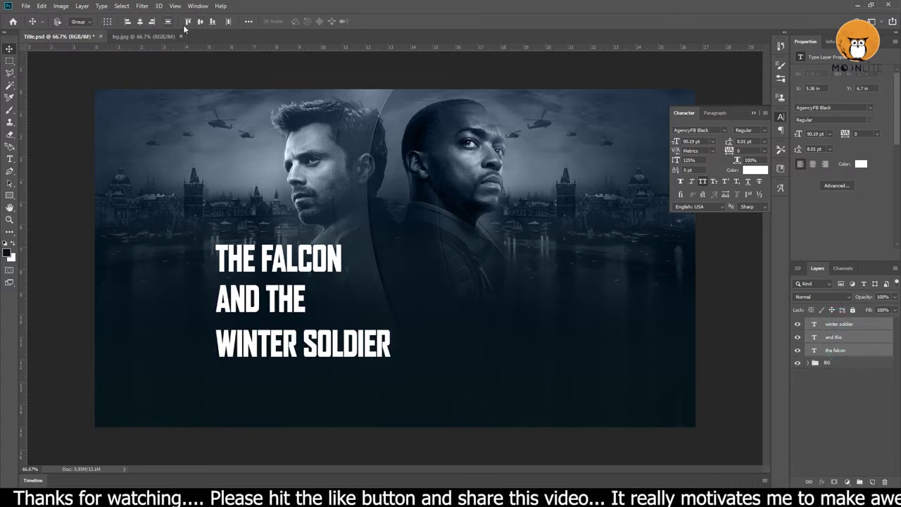
pyautogui.click(249, 21)
pyautogui.click(220, 78)
pyautogui.click(853, 350)
# - Scale up the three title text layers, nudge them right, and raise WINTER SOLDIER
pyautogui.scroll(-2, 611, 392)
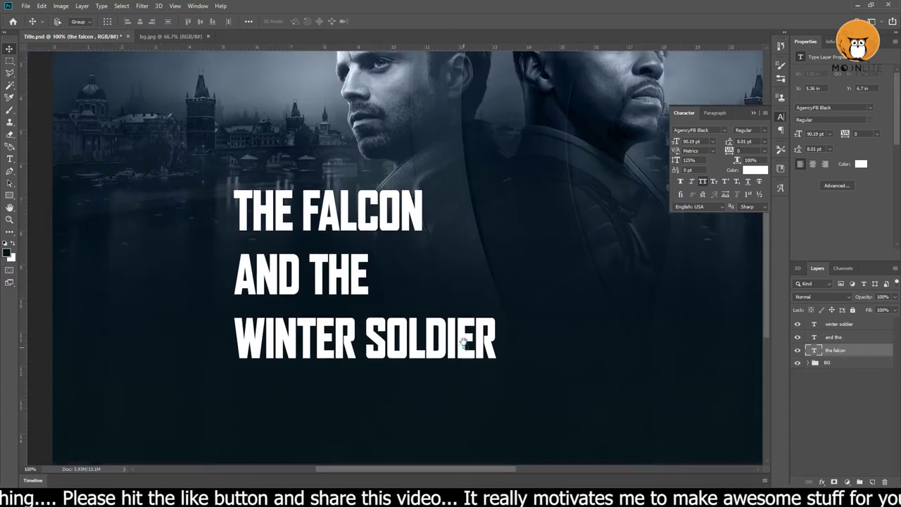
pyautogui.click(514, 318)
pyautogui.hotkey('ctrl', 't')
pyautogui.moveTo(356, 280); pyautogui.dragTo(471, 332)
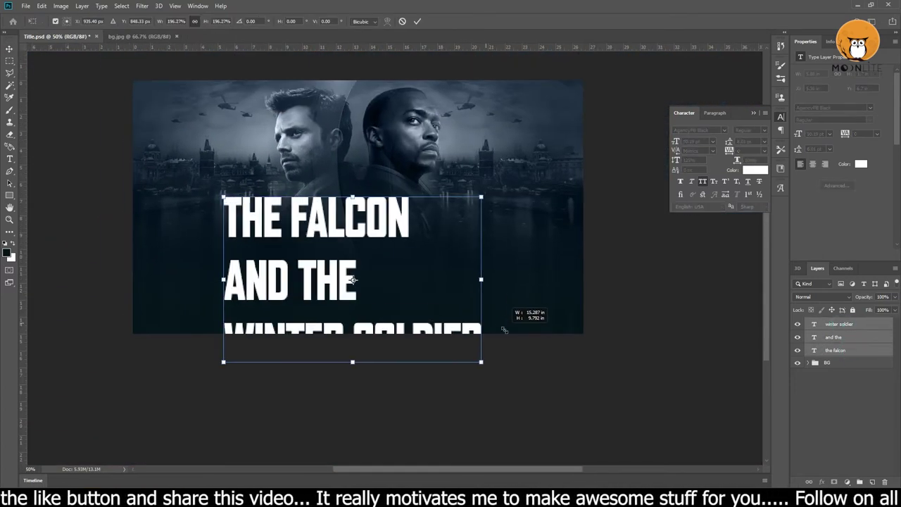
pyautogui.press('Return')
pyautogui.moveTo(345, 268); pyautogui.dragTo(348, 268)
pyautogui.click(842, 325)
pyautogui.hotkey('shift', 'Up')
pyautogui.hotkey('shift', 'Up')
pyautogui.hotkey('shift', 'Up')
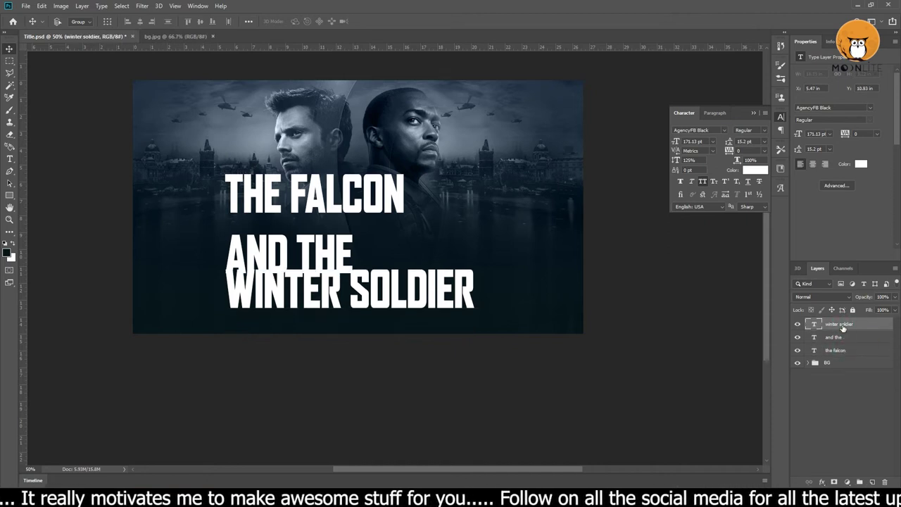
# - Set AND THE to 100 pt with wider line spacing and tighter THE tracking
pyautogui.press('t')
pyautogui.click(295, 240)
pyautogui.doubleClick(294, 240)
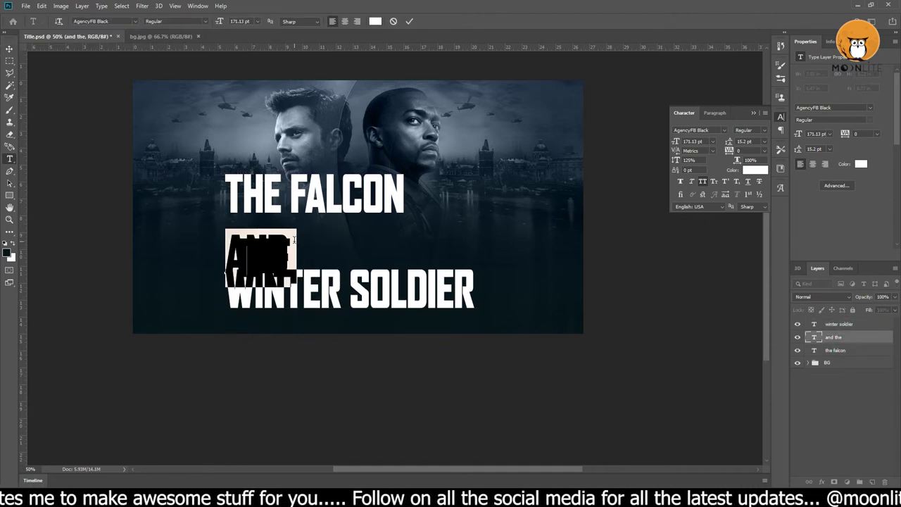
pyautogui.hotkey('alt', 'Down')
pyautogui.hotkey('alt', 'Down')
pyautogui.hotkey('alt', 'Down')
pyautogui.hotkey('alt', 'Down')
pyautogui.hotkey('alt', 'Down')
pyautogui.hotkey('alt', 'Down')
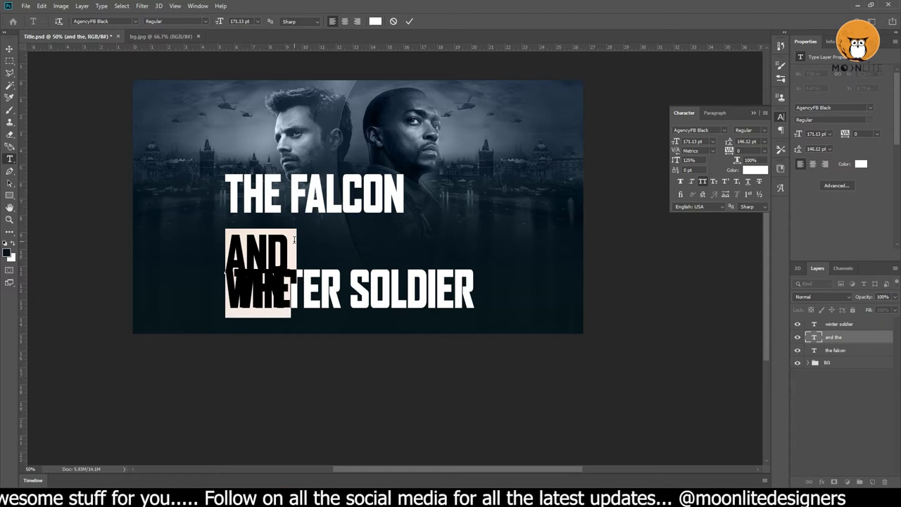
pyautogui.hotkey('alt', 'Down')
pyautogui.hotkey('alt', 'Down')
pyautogui.hotkey('alt', 'Down')
pyautogui.hotkey('alt', 'Left')
pyautogui.hotkey('alt', 'Left')
pyautogui.write('100')
pyautogui.press('Return')
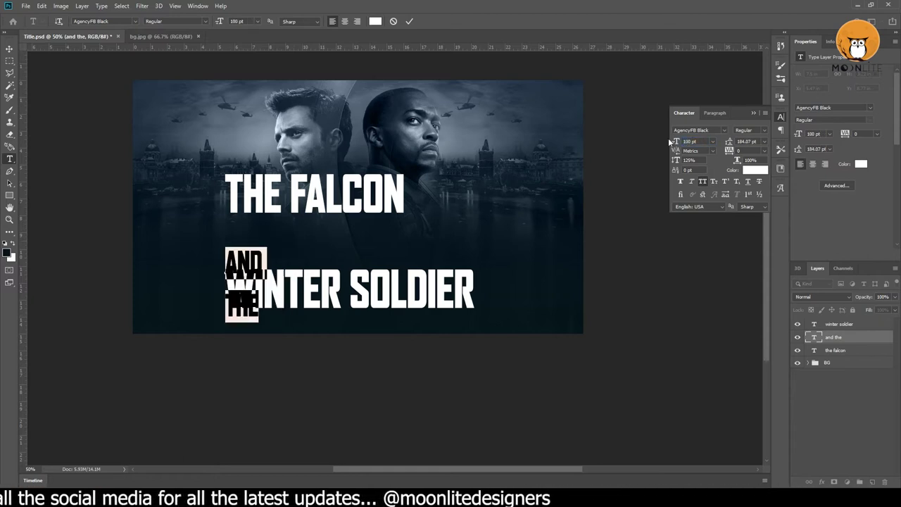
# - Place the stacked AND THE lines just below THE FALCON with a smaller gap
pyautogui.moveTo(243, 265); pyautogui.dragTo(247, 222)
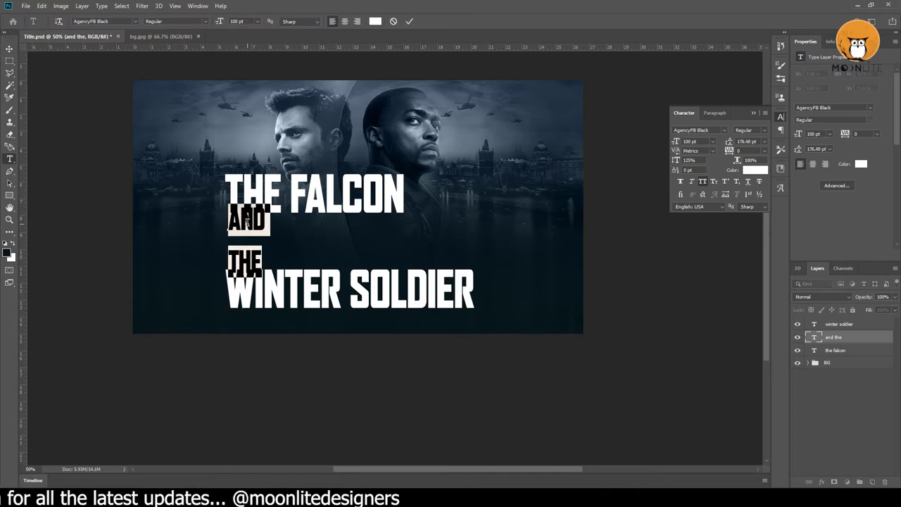
pyautogui.hotkey('alt', 'Up')
pyautogui.hotkey('alt', 'Up')
pyautogui.click(9, 47)
pyautogui.moveTo(280, 222); pyautogui.dragTo(279, 247)
pyautogui.hotkey('ctrl', '+')
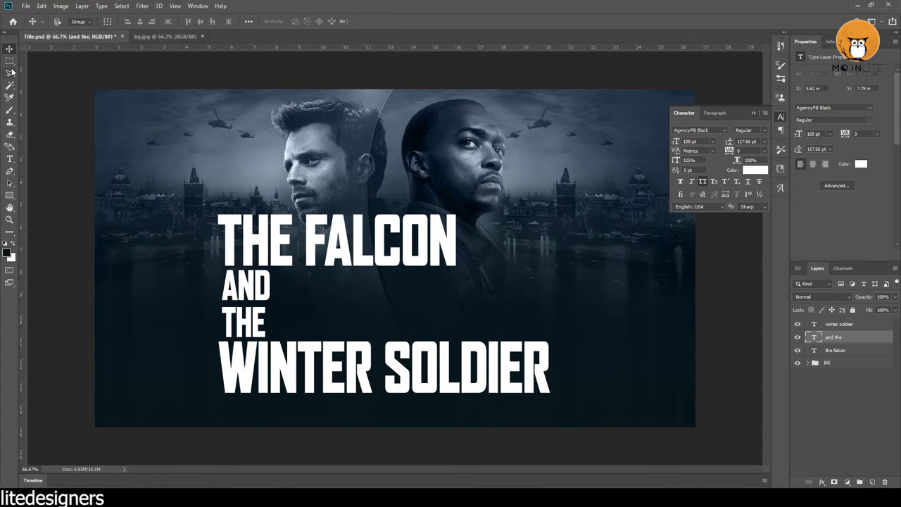
pyautogui.click(9, 60)
# - Fill a rectangle right of THE FALCON on a new layer to form a bar
pyautogui.moveTo(458, 214); pyautogui.dragTo(533, 265)
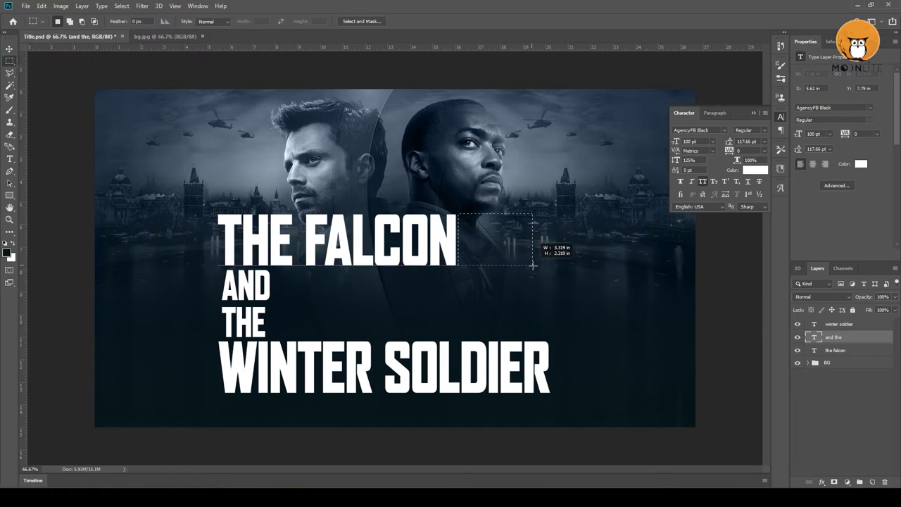
pyautogui.moveTo(533, 264); pyautogui.dragTo(556, 266)
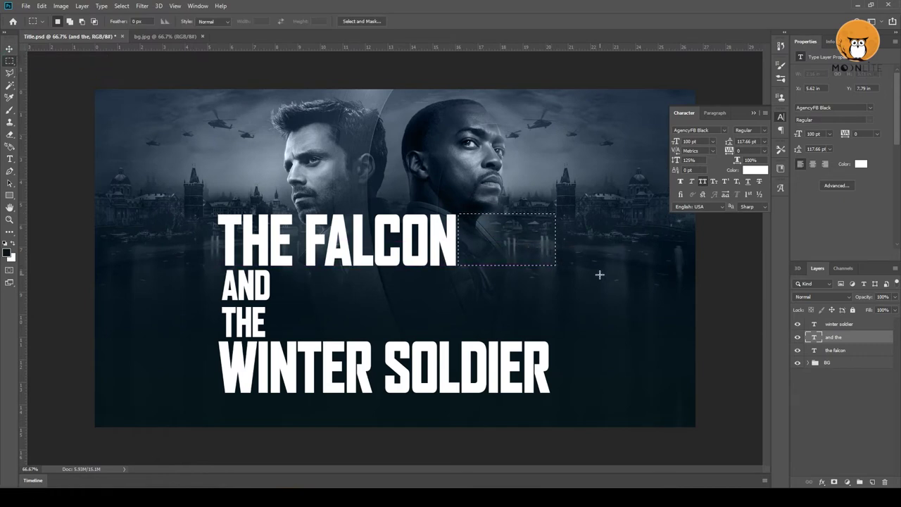
pyautogui.hotkey('ctrl', 'shift', 'alt', 'n')
pyautogui.hotkey('alt', 'BackSpace')
pyautogui.click(11, 48)
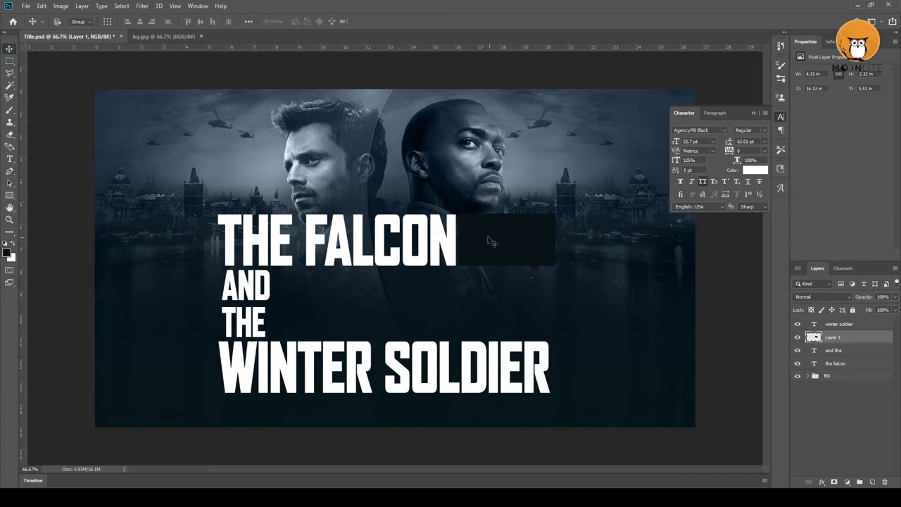
pyautogui.hotkey('ctrl', '+')
# - Duplicate the bar down beside AND THE, stretch it, and fill it white
pyautogui.moveTo(492, 207)
pyautogui.mouseDown()
pyautogui.moveTo(495, 299)
pyautogui.moveTo(182, 292)
pyautogui.mouseUp()
pyautogui.hotkey('ctrl', 't')
pyautogui.press('Return')
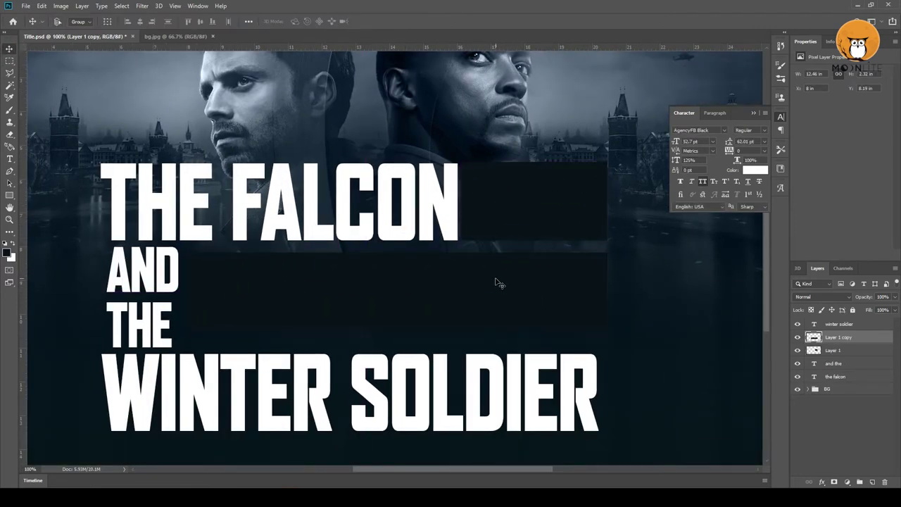
pyautogui.hotkey('ctrl', 'shift', 'BackSpace')
# - Fill the upper bar beside THE FALCON with white and confirm its size
pyautogui.click(549, 223)
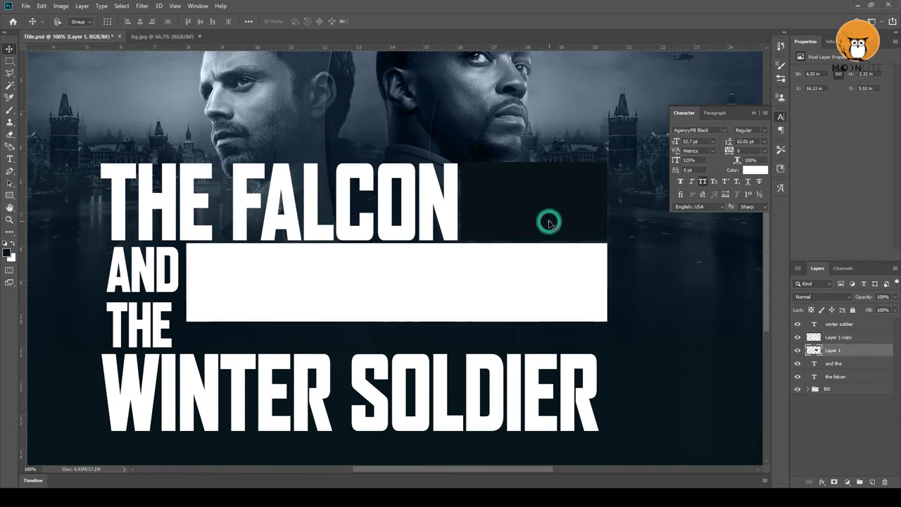
pyautogui.hotkey('ctrl', 'shift', 'BackSpace')
pyautogui.hotkey('ctrl', '+')
pyautogui.hotkey('ctrl', 't')
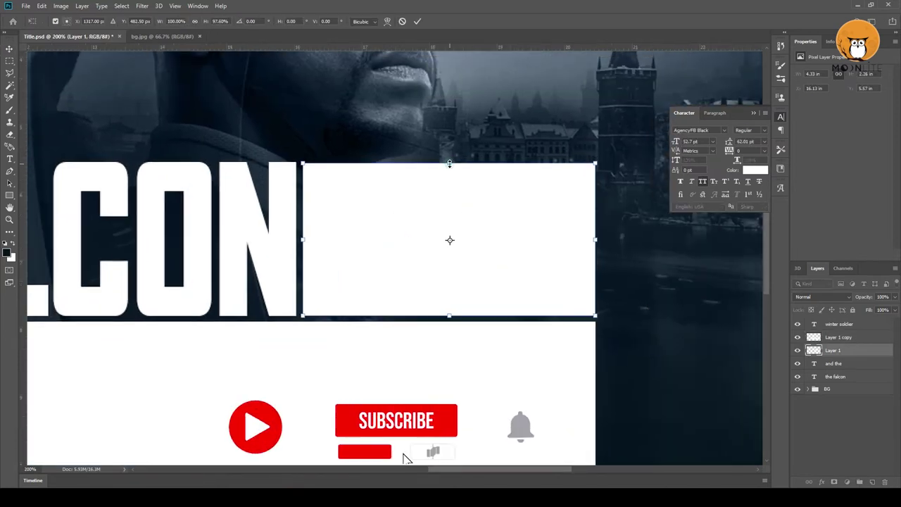
pyautogui.press('Return')
pyautogui.hotkey('ctrl', '0')
pyautogui.hotkey('ctrl', '1')
# - Change the AND THE font size to 75 pt
pyautogui.press('t')
pyautogui.doubleClick(230, 255)
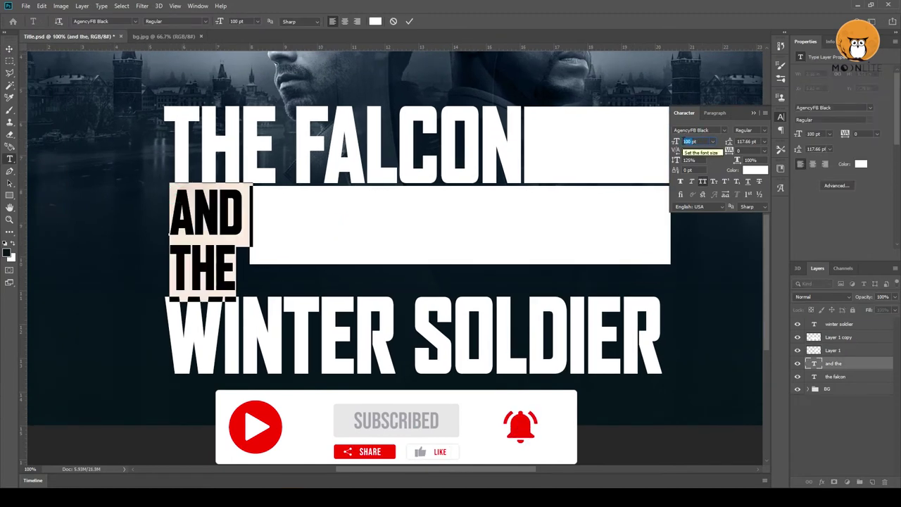
pyautogui.write('50')
pyautogui.press('Return')
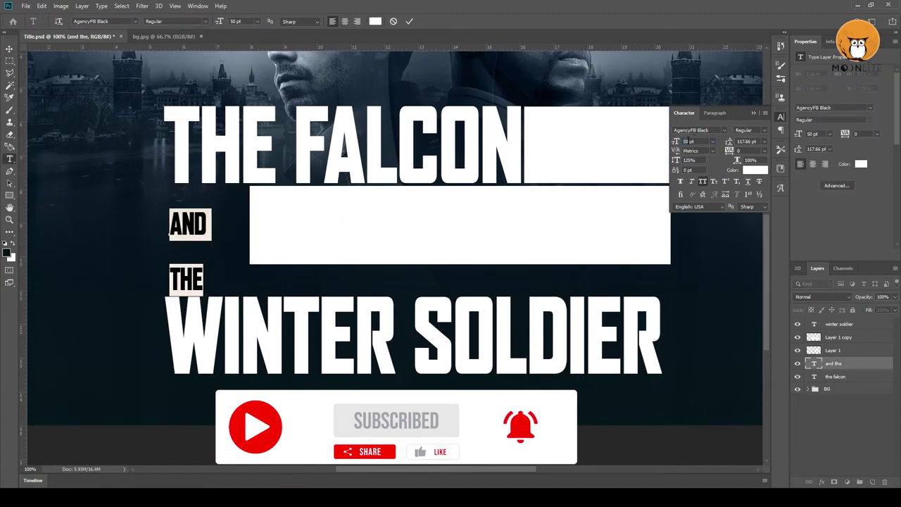
pyautogui.write('75')
pyautogui.press('Return')
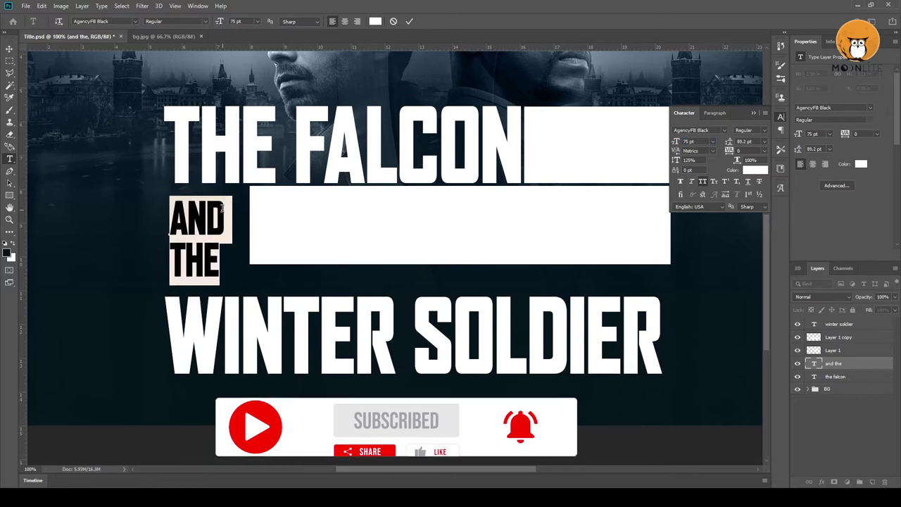
pyautogui.click(849, 363)
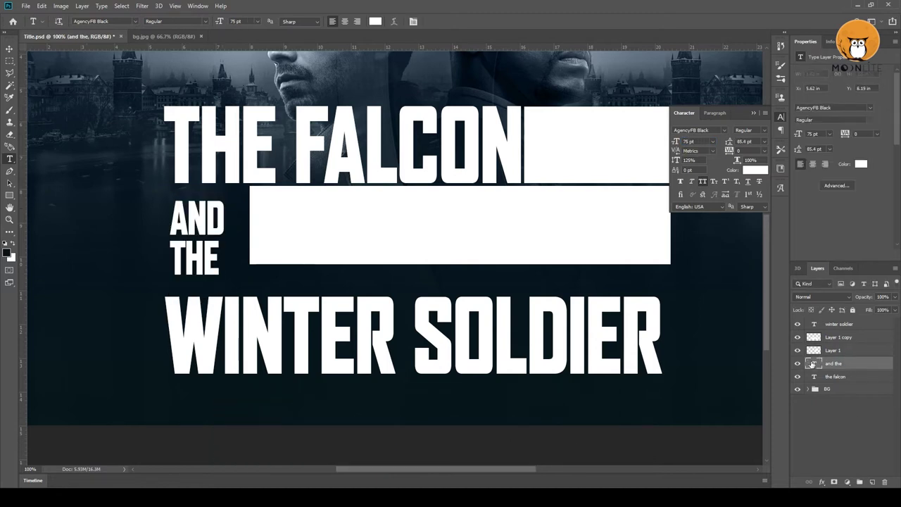
# - Move WINTER SOLDIER up closer to AND THE
pyautogui.click(9, 48)
pyautogui.click(268, 332)
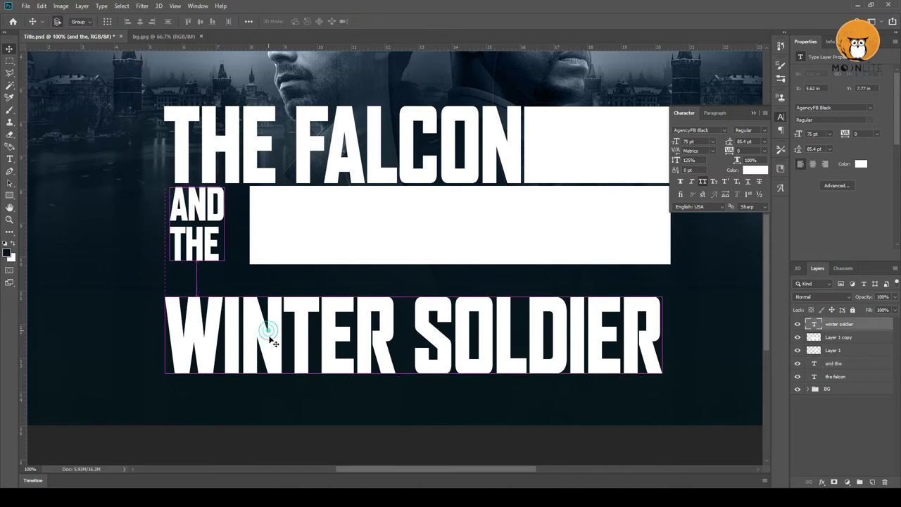
pyautogui.moveTo(274, 343); pyautogui.dragTo(273, 320)
pyautogui.moveTo(490, 256); pyautogui.dragTo(470, 254)
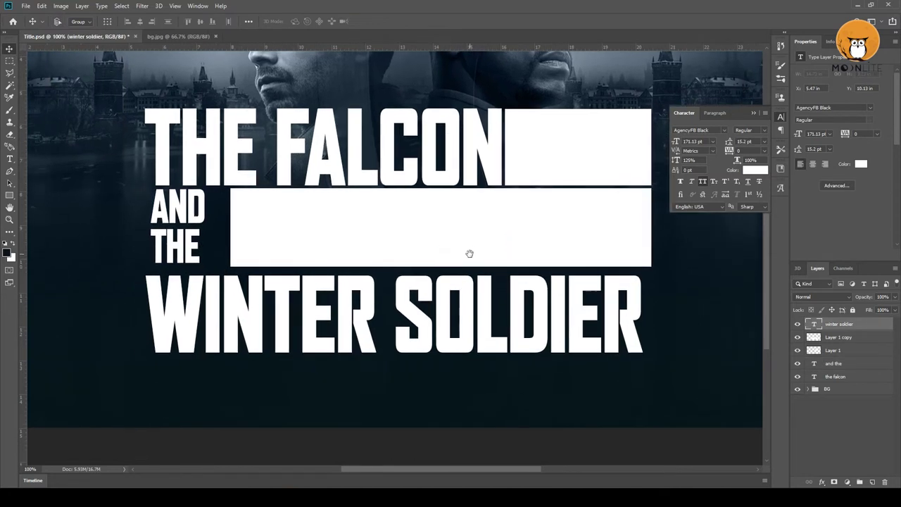
# - Align the left edges of THE FALCON, AND THE and WINTER SOLDIER
pyautogui.click(838, 364)
pyautogui.keyDown('ctrl'); pyautogui.click(831, 376); pyautogui.keyUp('ctrl')
pyautogui.keyDown('ctrl'); pyautogui.click(838, 324); pyautogui.keyUp('ctrl')
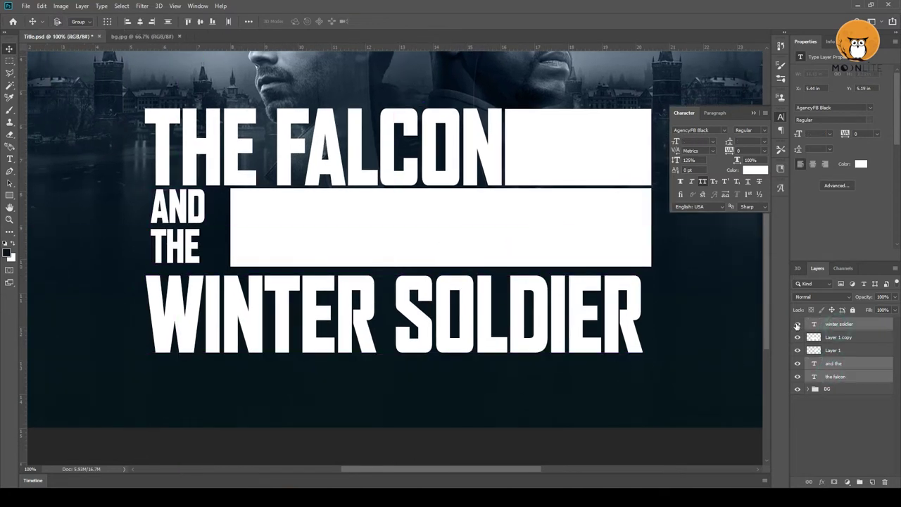
pyautogui.click(128, 22)
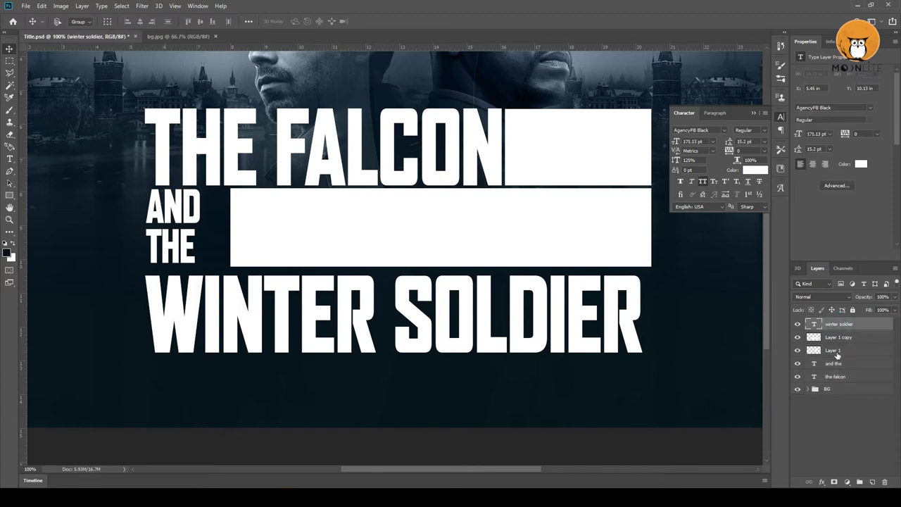
pyautogui.click(249, 22)
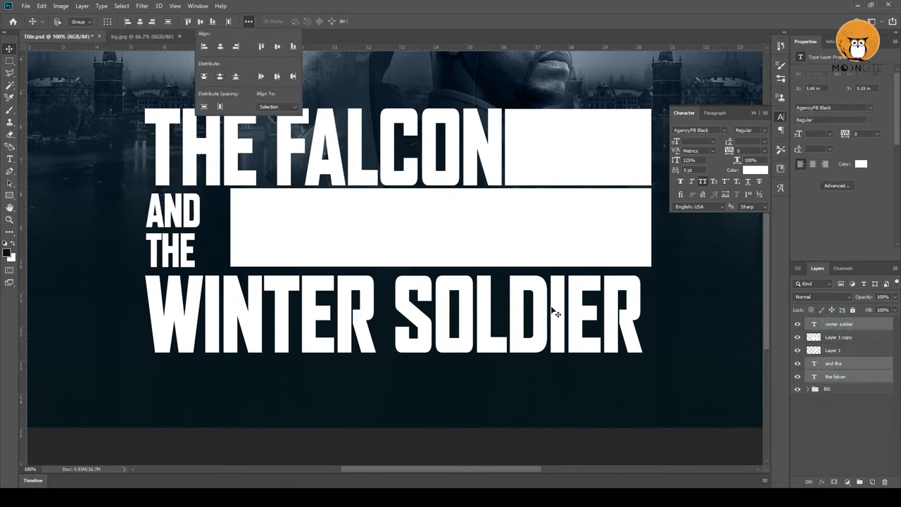
pyautogui.click(840, 380)
pyautogui.scroll(2, 328, 258)
pyautogui.scroll(-2, 352, 306)
pyautogui.click(352, 305)
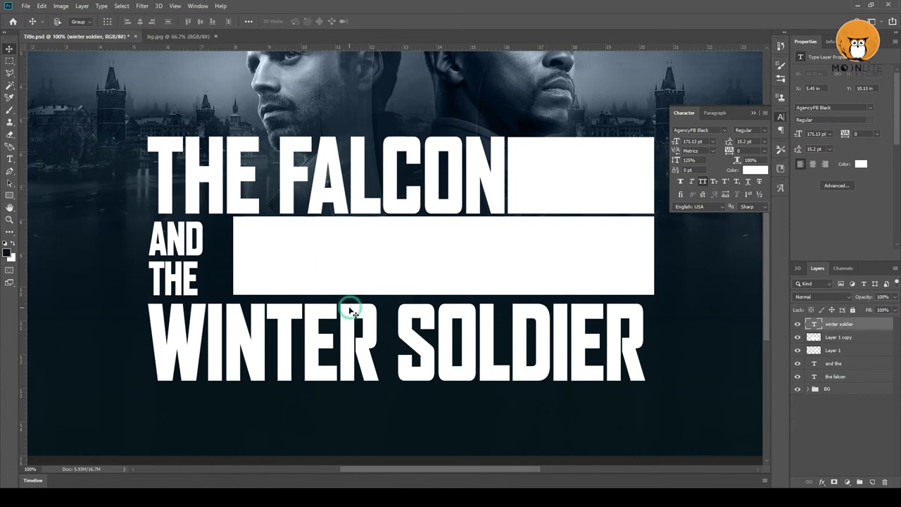
pyautogui.scroll(2, 573, 282)
# - Narrow both white bars so they end flush with WINTER SOLDIER's right edge
pyautogui.moveTo(483, 288)
pyautogui.mouseDown()
pyautogui.moveTo(533, 300)
pyautogui.moveTo(599, 235)
pyautogui.mouseUp()
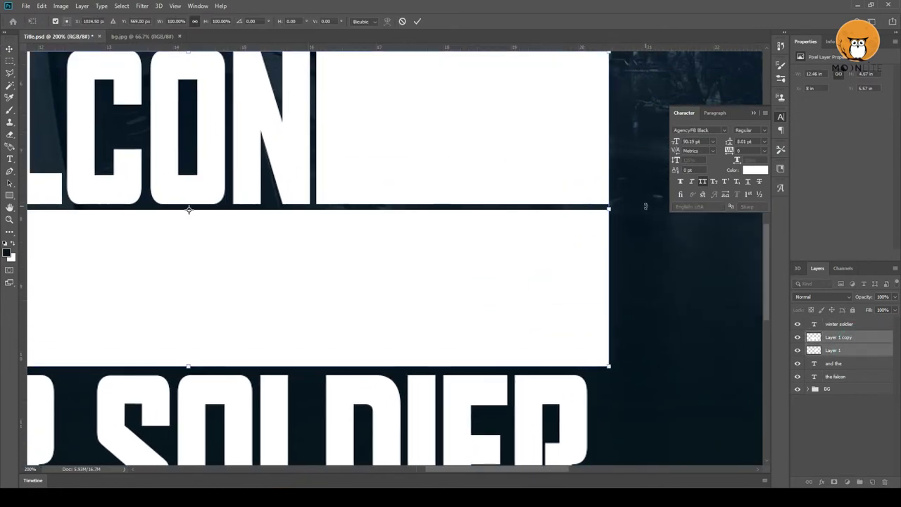
pyautogui.hotkey('ctrl', 't')
pyautogui.press('Escape')
pyautogui.hotkey('alt', '[')
pyautogui.hotkey('ctrl', 't')
pyautogui.moveTo(606, 128); pyautogui.dragTo(590, 129)
pyautogui.press('Return')
pyautogui.hotkey('alt', ']')
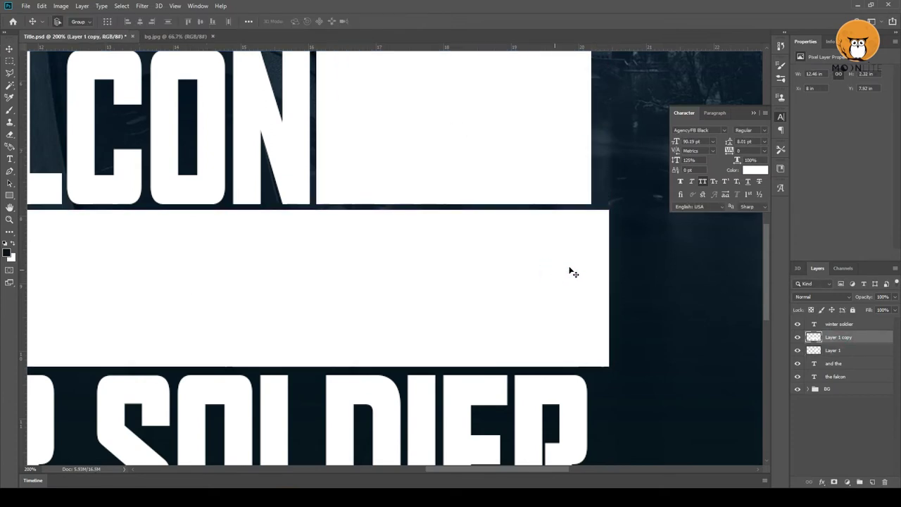
pyautogui.hotkey('ctrl', 't')
pyautogui.moveTo(610, 288); pyautogui.dragTo(597, 288)
# - Stretch the lower white bar's left edge out toward AND THE (about 106% width)
pyautogui.scroll(-1, 495, 302)
pyautogui.scroll(-1, 304, 261)
pyautogui.scroll(2, 331, 263)
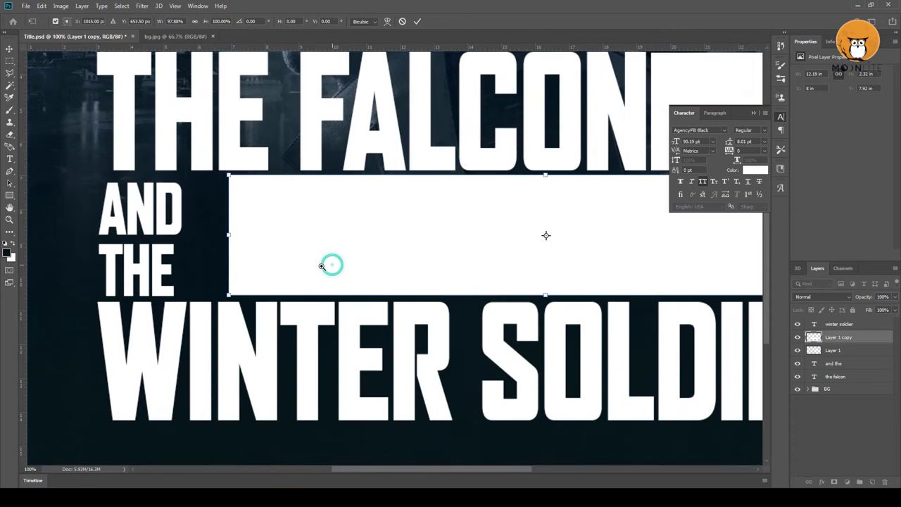
pyautogui.scroll(-1, 340, 267)
pyautogui.moveTo(418, 258); pyautogui.dragTo(367, 280)
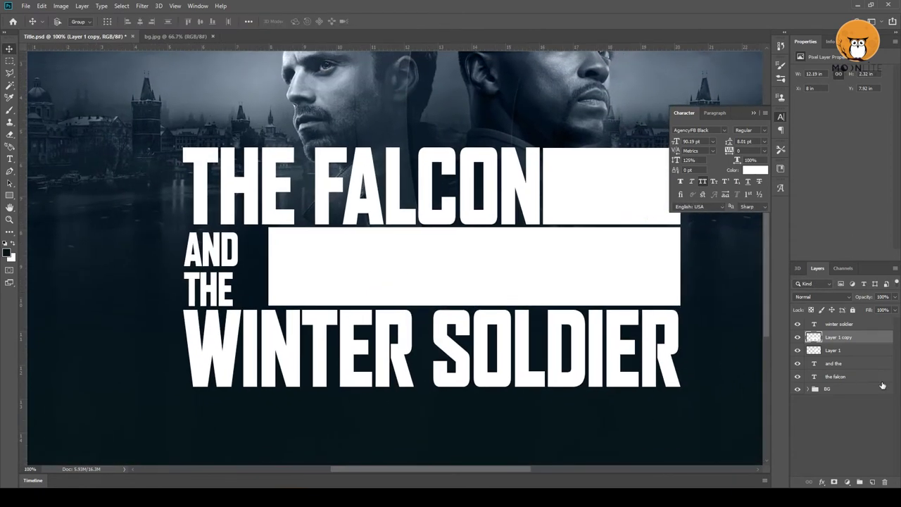
pyautogui.moveTo(268, 266); pyautogui.dragTo(242, 257)
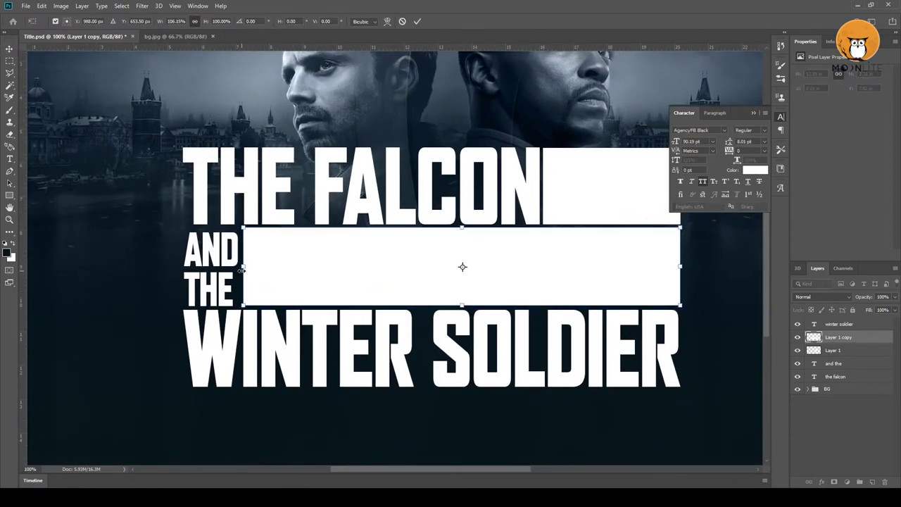
pyautogui.scroll(2, 237, 255)
pyautogui.moveTo(262, 291); pyautogui.dragTo(255, 290)
pyautogui.press('Return')
# - Widen the letter spacing of THE to 40 tracking
pyautogui.press('t')
pyautogui.doubleClick(89, 343)
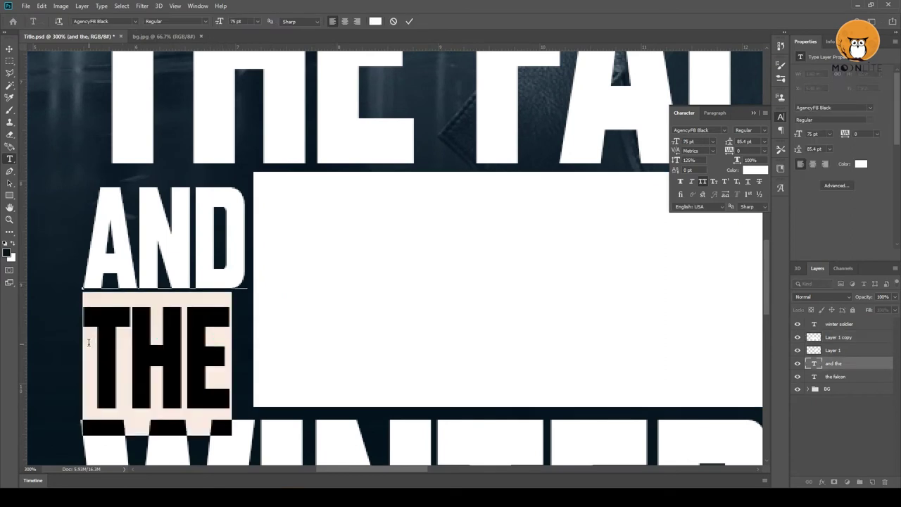
pyautogui.hotkey('alt', 'Right')
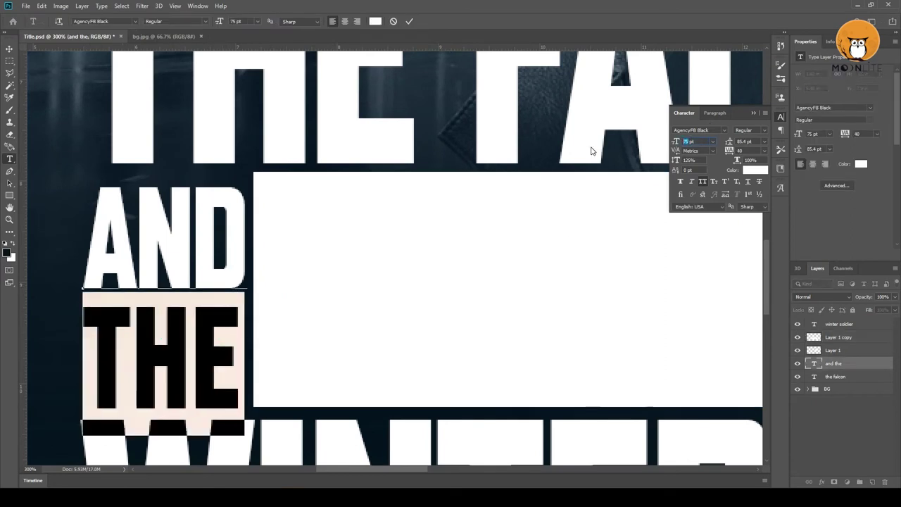
pyautogui.press('Up')
pyautogui.hotkey('ctrl', 'Return')
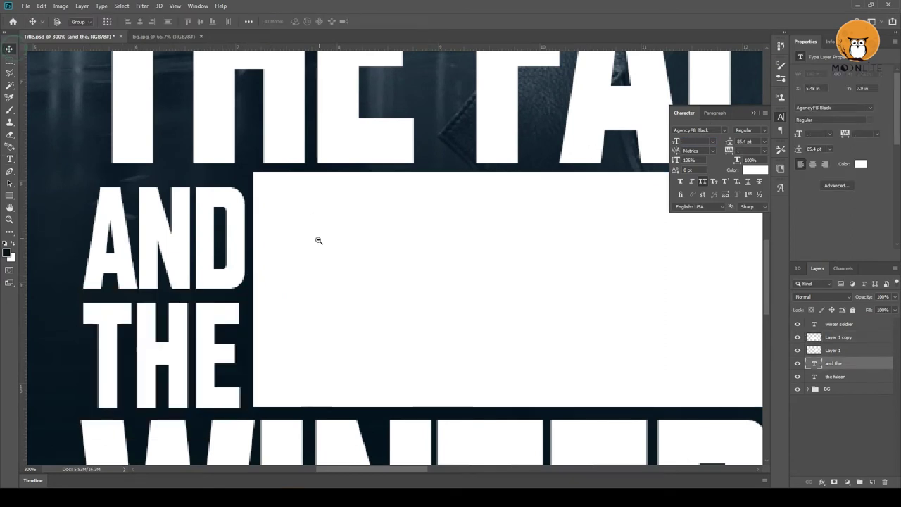
# - Move the AND THE layer down beside the lower white bar
pyautogui.hotkey('ctrl', '-')
pyautogui.keyDown('ctrl'); pyautogui.keyDown('alt'); pyautogui.click(247, 251); pyautogui.keyUp('alt'); pyautogui.keyUp('ctrl')
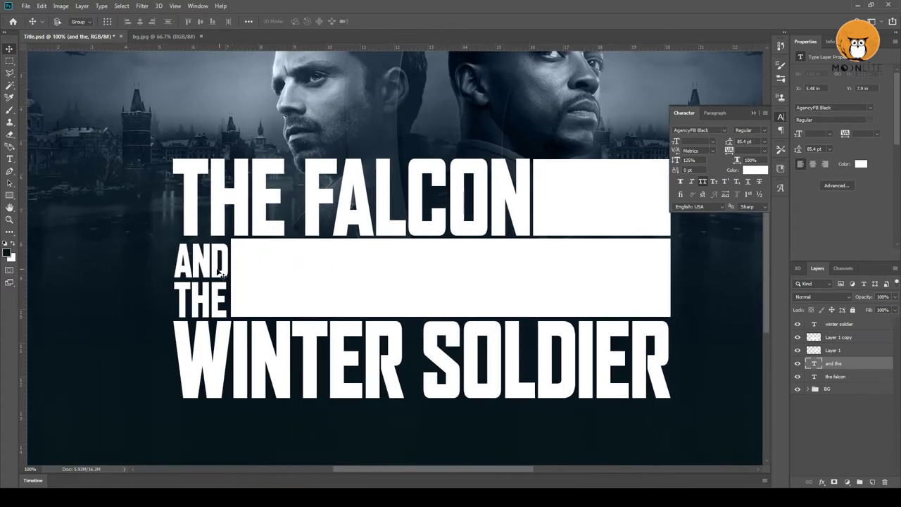
pyautogui.keyDown('ctrl'); pyautogui.click(198, 261); pyautogui.keyUp('ctrl')
pyautogui.moveTo(197, 255); pyautogui.dragTo(198, 260)
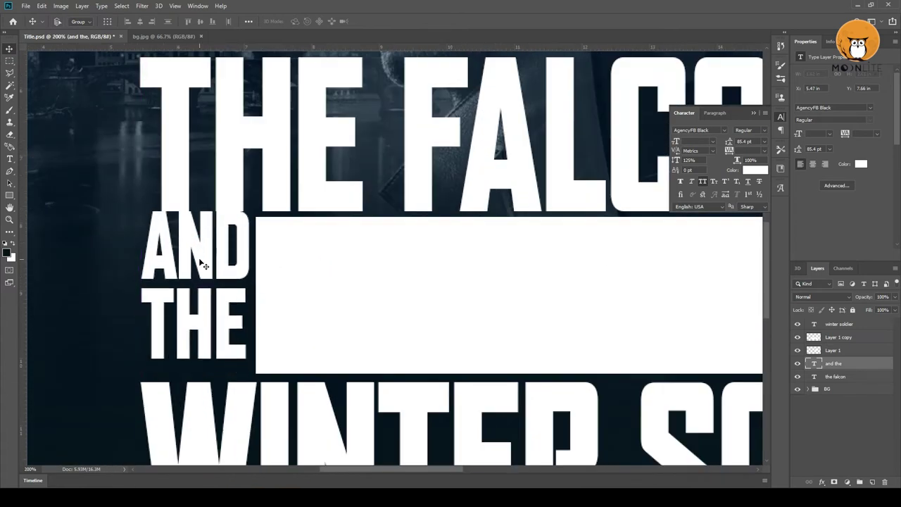
pyautogui.hotkey('ctrl', '0')
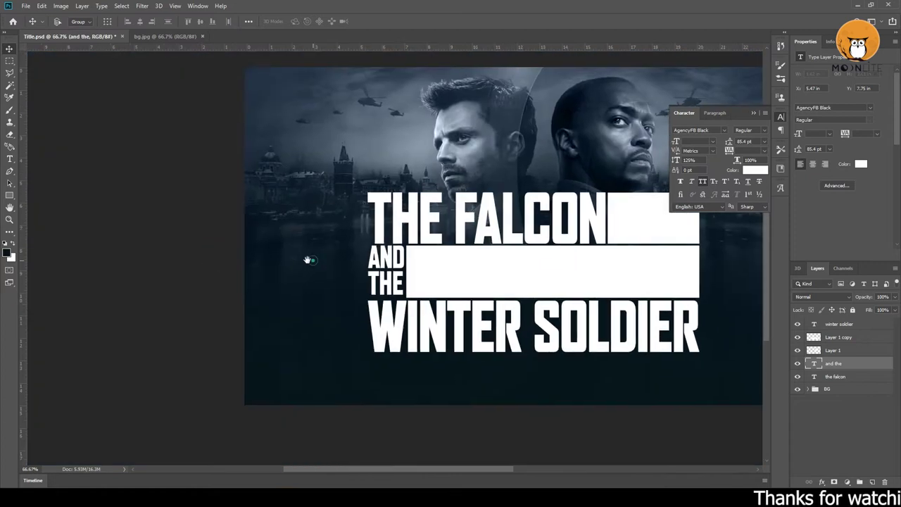
pyautogui.scroll(5, 204, 248)
# - Set the AND THE text to 80 pt
pyautogui.doubleClick(201, 244)
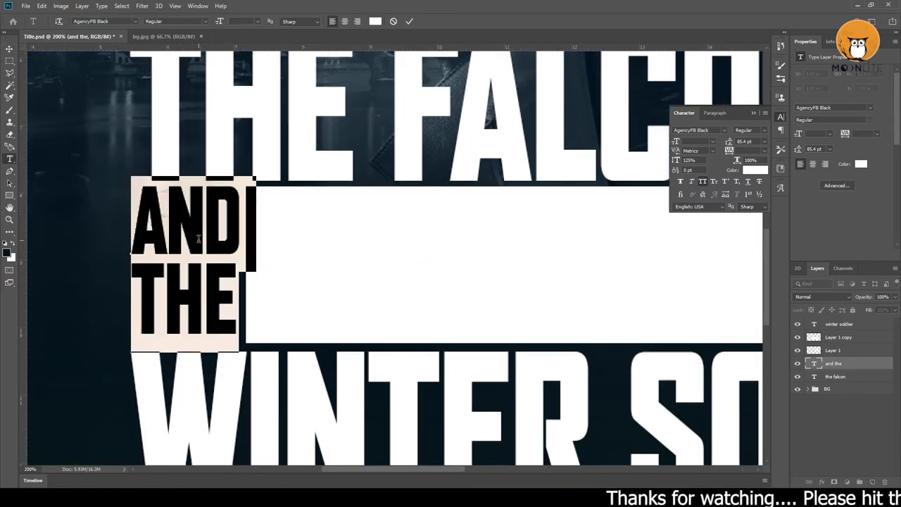
pyautogui.write('80')
pyautogui.press('Return')
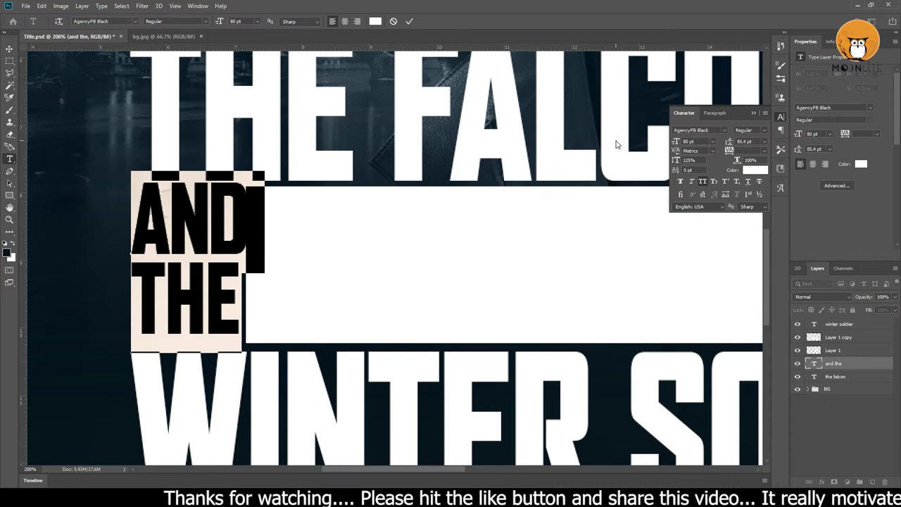
pyautogui.click(8, 51)
# - Move the two white bar layers above the text layers in the stack
pyautogui.hotkey('ctrl', '-')
pyautogui.click(418, 233)
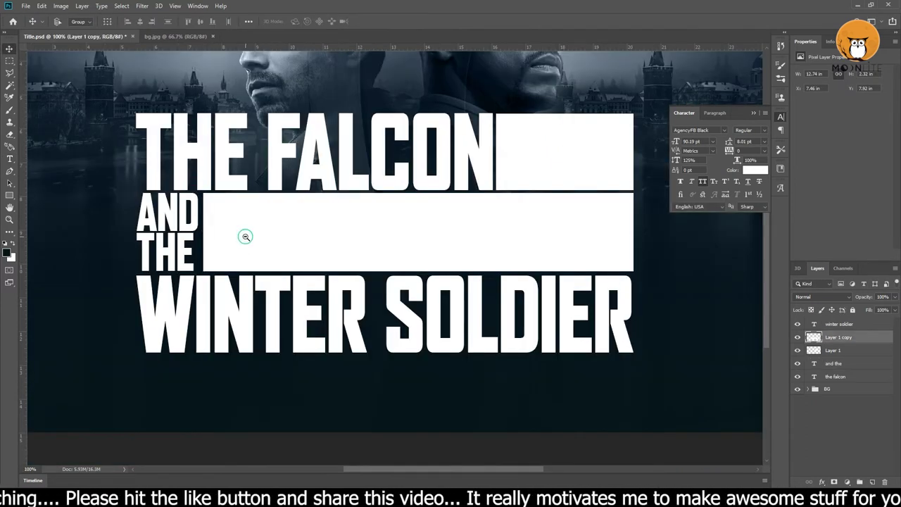
pyautogui.moveTo(245, 237); pyautogui.dragTo(381, 252)
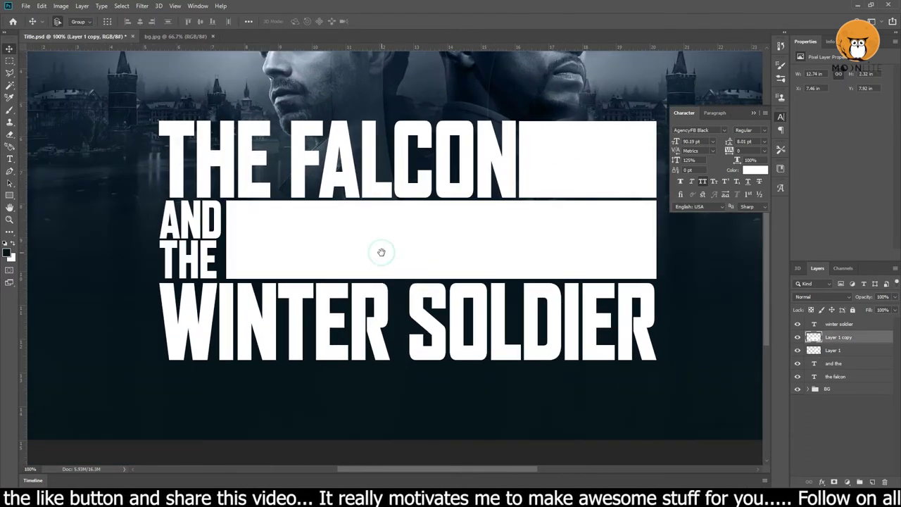
pyautogui.moveTo(402, 243); pyautogui.dragTo(412, 271)
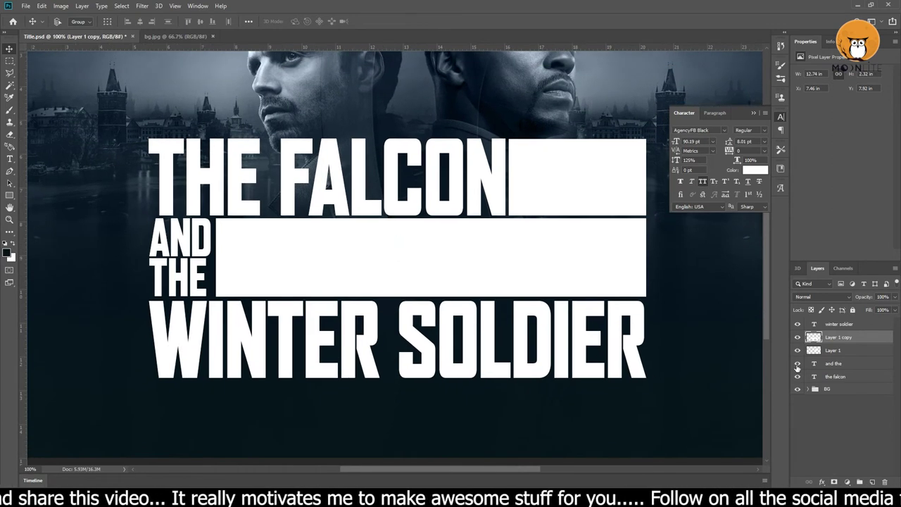
pyautogui.click(848, 365)
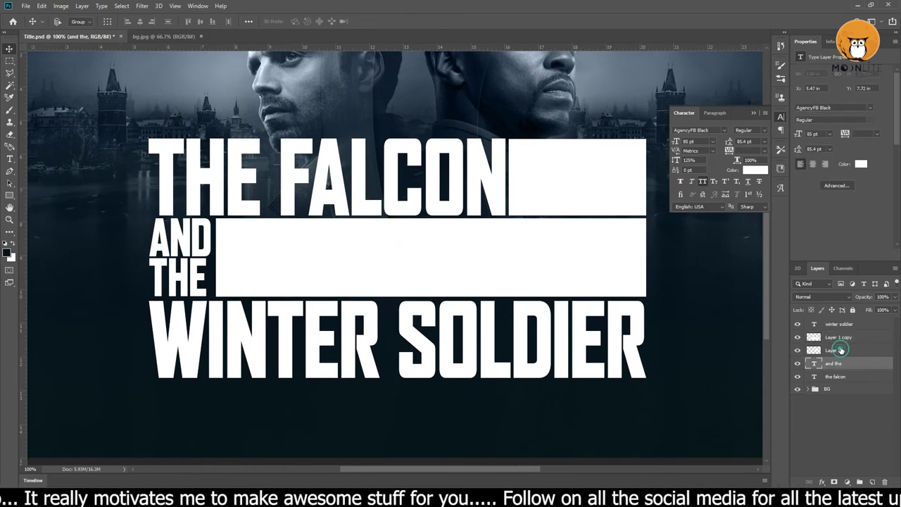
pyautogui.click(841, 350)
pyautogui.hotkey('ctrl', ']')
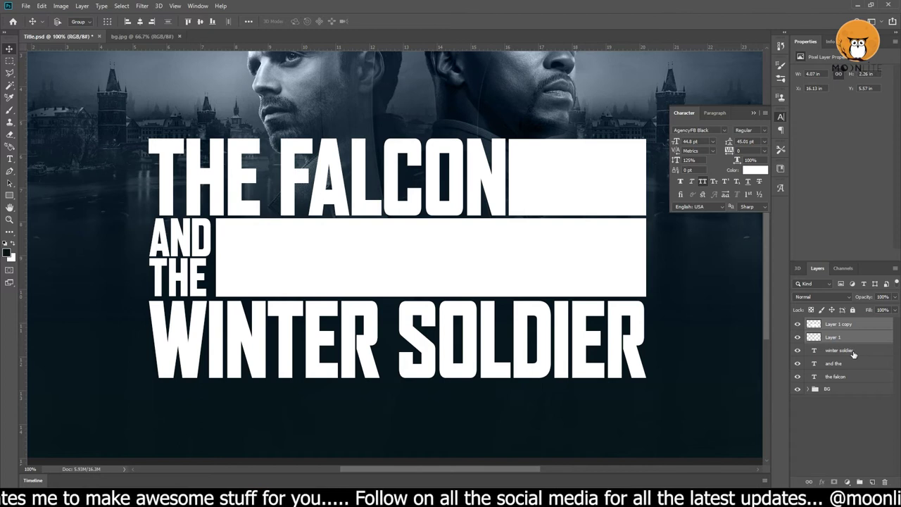
# - Group the three text layers as 'title' and the two bars as 'shiled'
pyautogui.click(853, 352)
pyautogui.keyDown('shift'); pyautogui.click(842, 378); pyautogui.keyUp('shift')
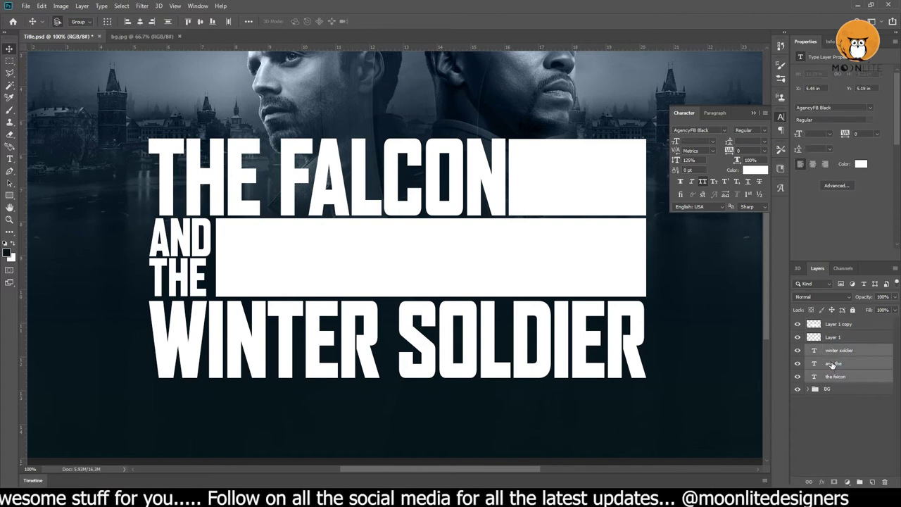
pyautogui.hotkey('ctrl', 'g')
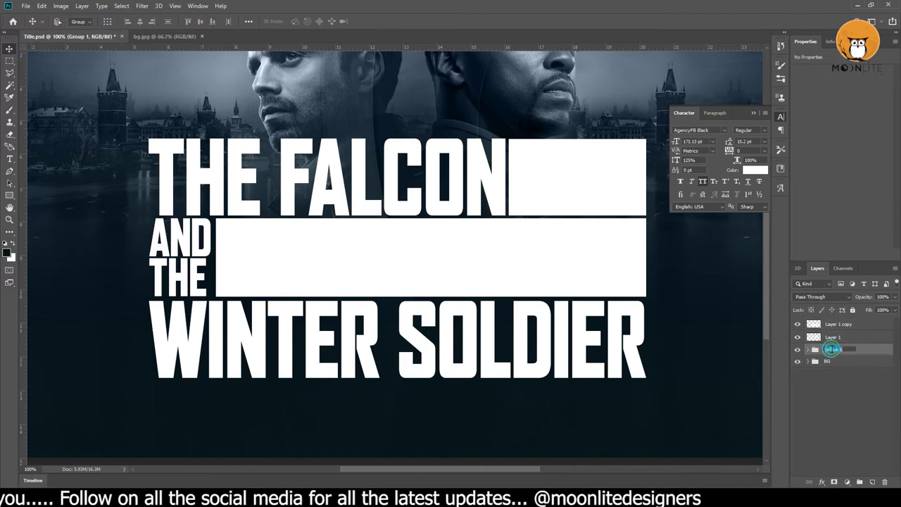
pyautogui.write('title')
pyautogui.press('Return')
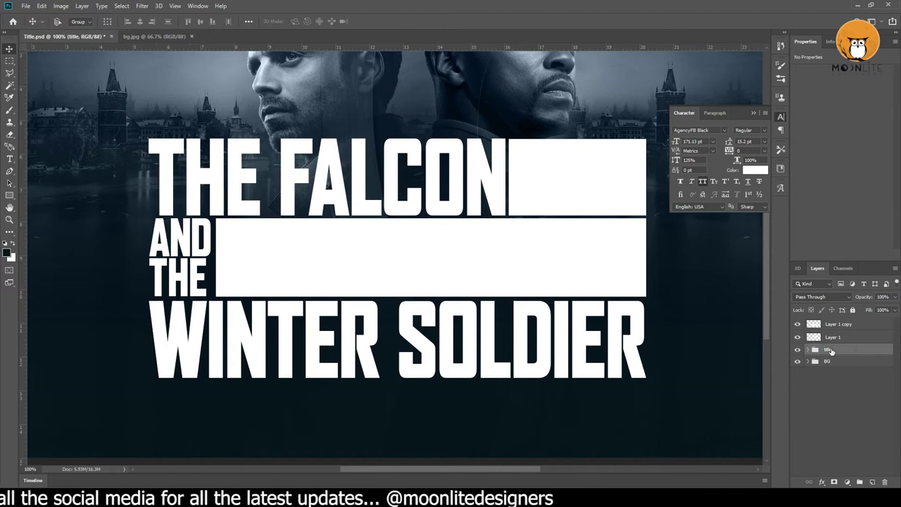
pyautogui.keyDown('shift'); pyautogui.click(843, 340); pyautogui.keyUp('shift')
pyautogui.hotkey('ctrl', 'g')
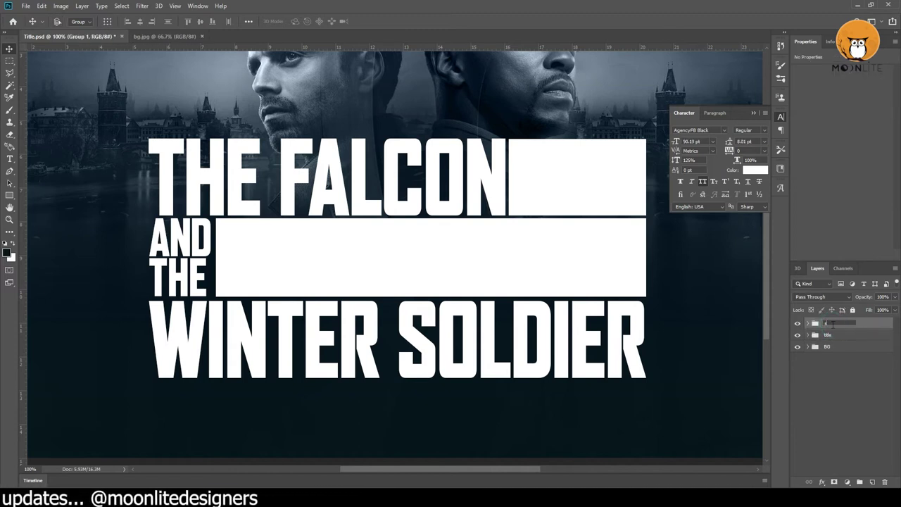
pyautogui.press('Return')
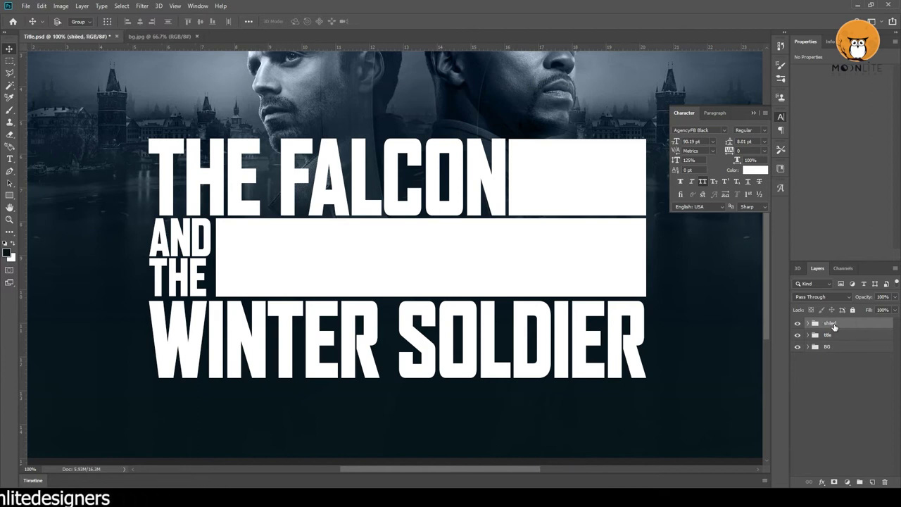
# - Nest the 'title' and 'shiled' groups inside a 'main title' group
pyautogui.click(832, 335)
pyautogui.keyDown('shift'); pyautogui.click(835, 324); pyautogui.keyUp('shift')
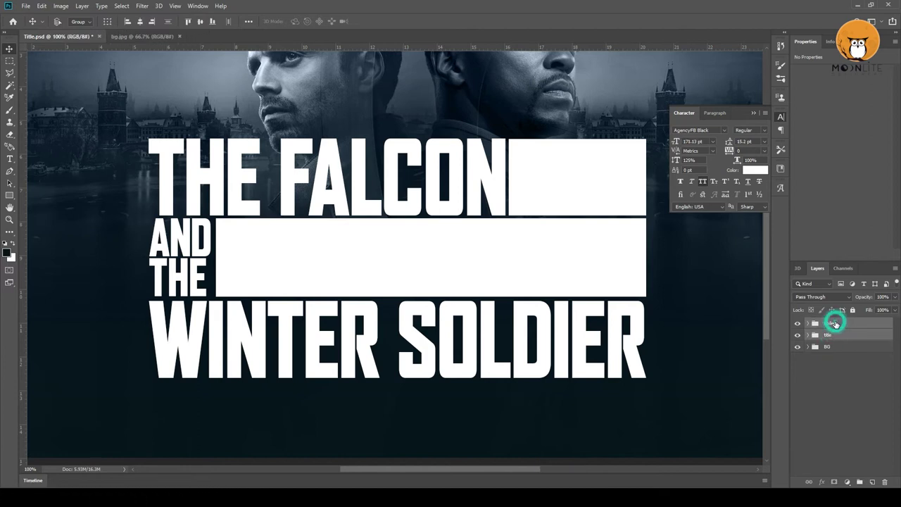
pyautogui.hotkey('ctrl', 'g')
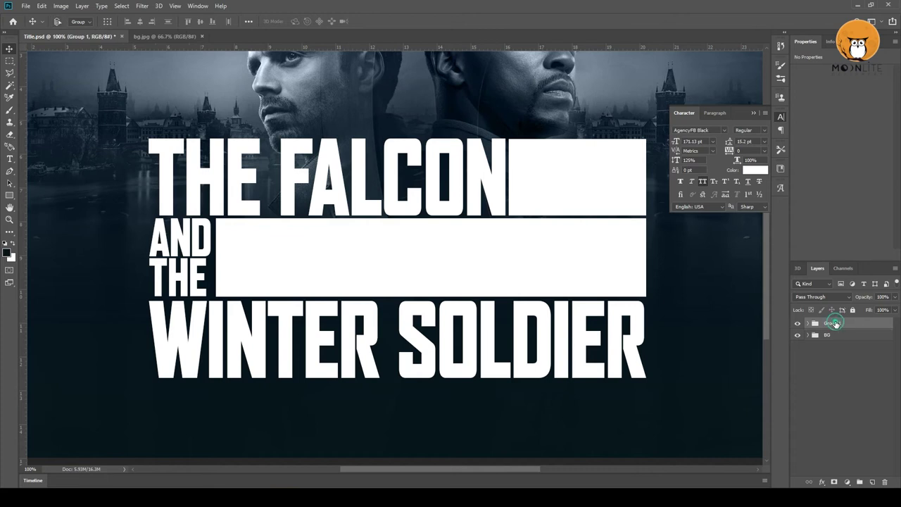
pyautogui.write('main title')
pyautogui.press('Return')
pyautogui.click(807, 324)
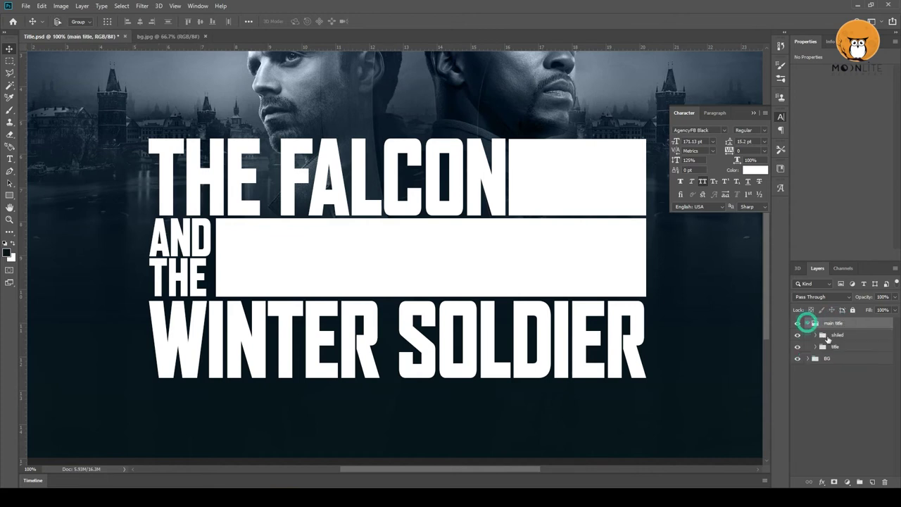
pyautogui.click(836, 346)
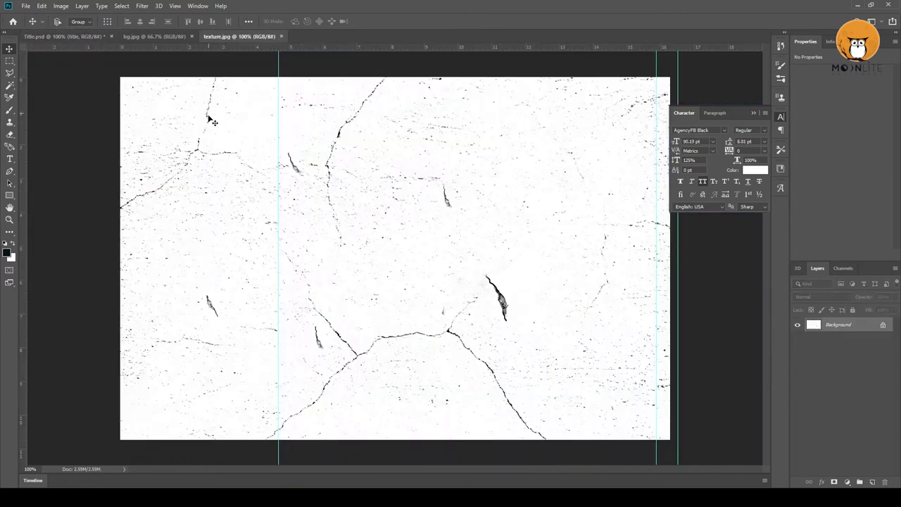
# - Bring the cracked texture from texture.jpg over the title and clip it to the letters
pyautogui.click(412, 224)
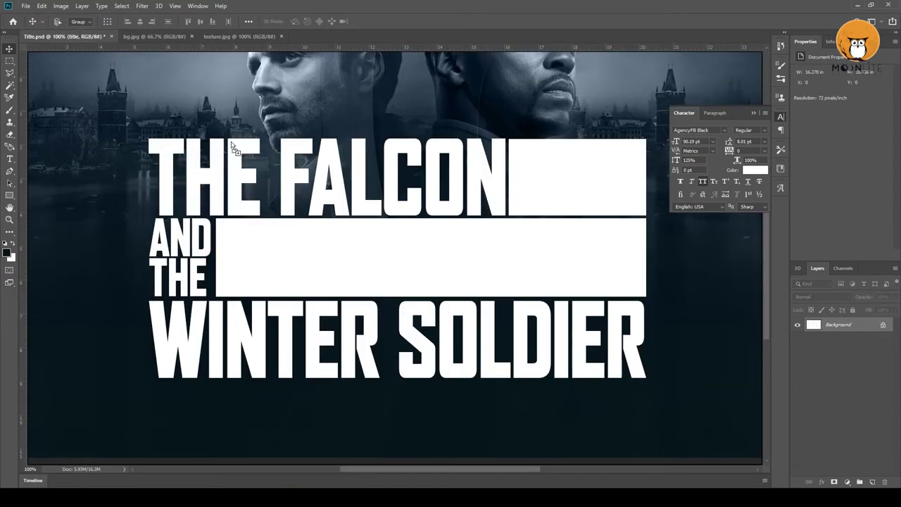
pyautogui.moveTo(78, 36); pyautogui.dragTo(326, 219)
pyautogui.moveTo(449, 296); pyautogui.dragTo(496, 318)
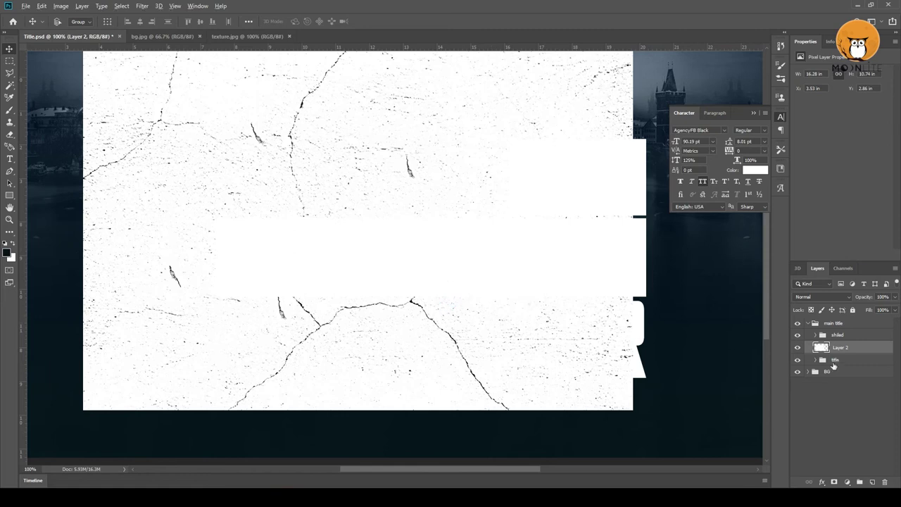
pyautogui.keyDown('alt'); pyautogui.click(838, 351); pyautogui.keyUp('alt')
pyautogui.moveTo(542, 350); pyautogui.dragTo(550, 350)
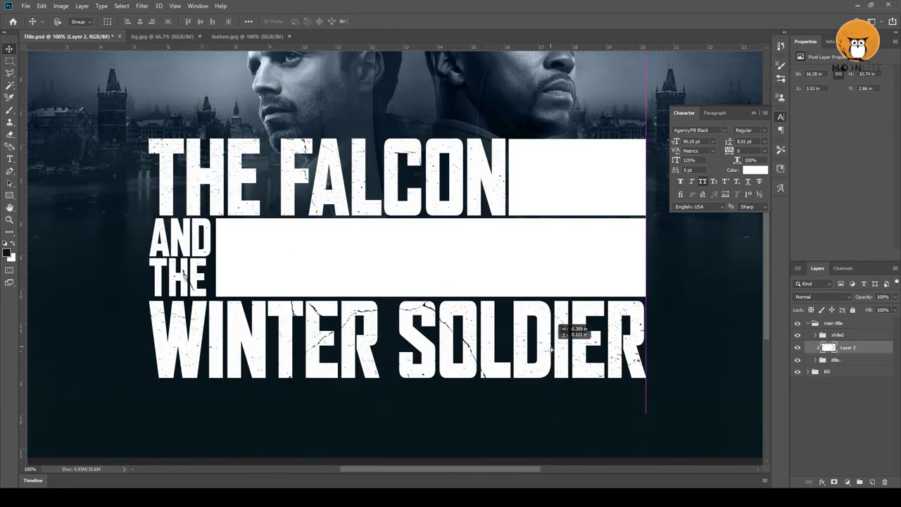
pyautogui.moveTo(551, 350)
pyautogui.mouseDown()
pyautogui.moveTo(561, 364)
pyautogui.moveTo(612, 360)
pyautogui.mouseUp()
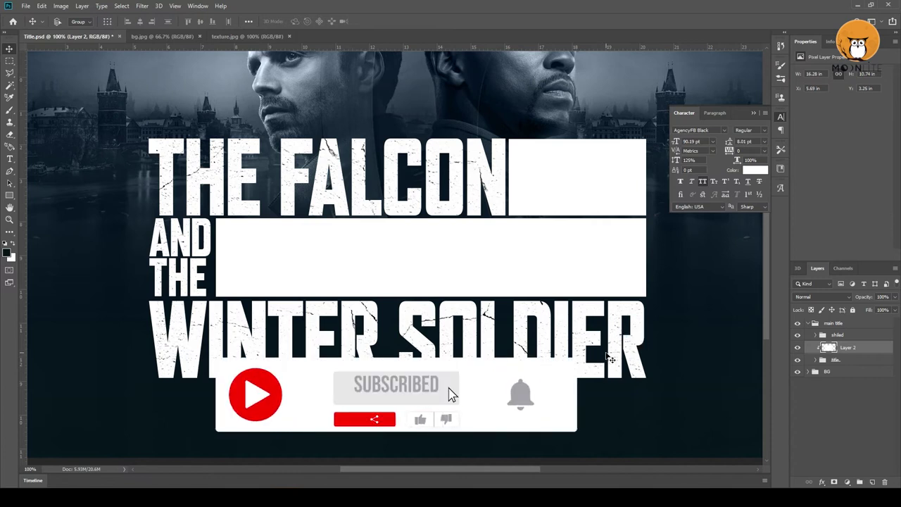
# - Shift the crack texture on Layer 2 to a new spot across the title
pyautogui.press('Up')
pyautogui.press('Up')
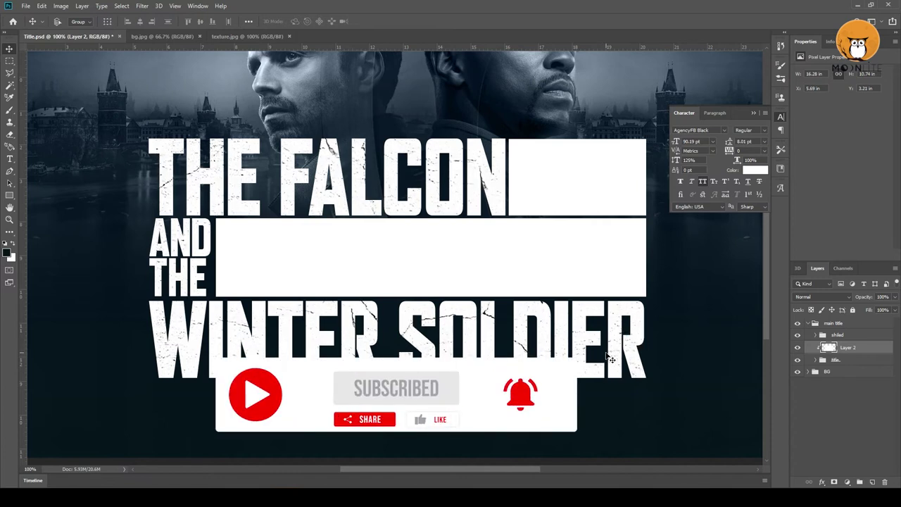
pyautogui.press('Up')
pyautogui.press('Up')
pyautogui.press('Up')
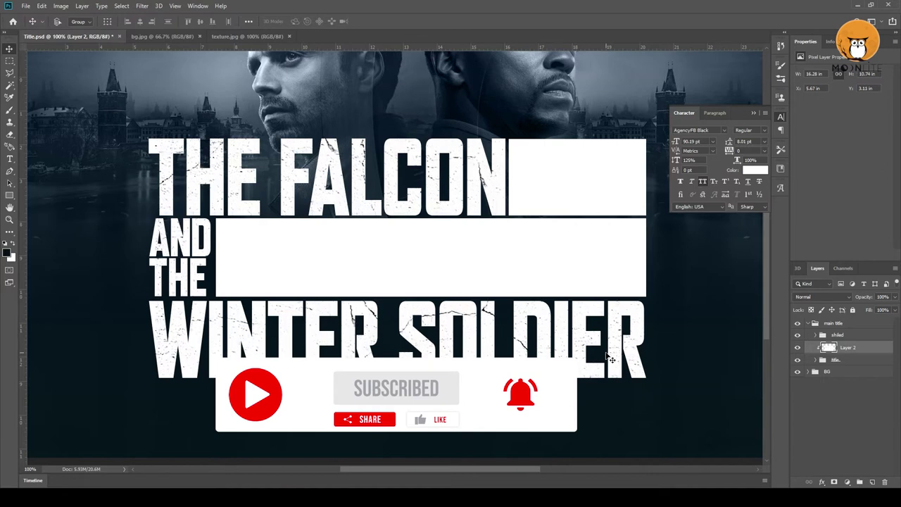
pyautogui.hotkey('ctrl', 't')
pyautogui.moveTo(600, 349)
pyautogui.mouseDown()
pyautogui.moveTo(573, 363)
pyautogui.moveTo(573, 375)
pyautogui.mouseUp()
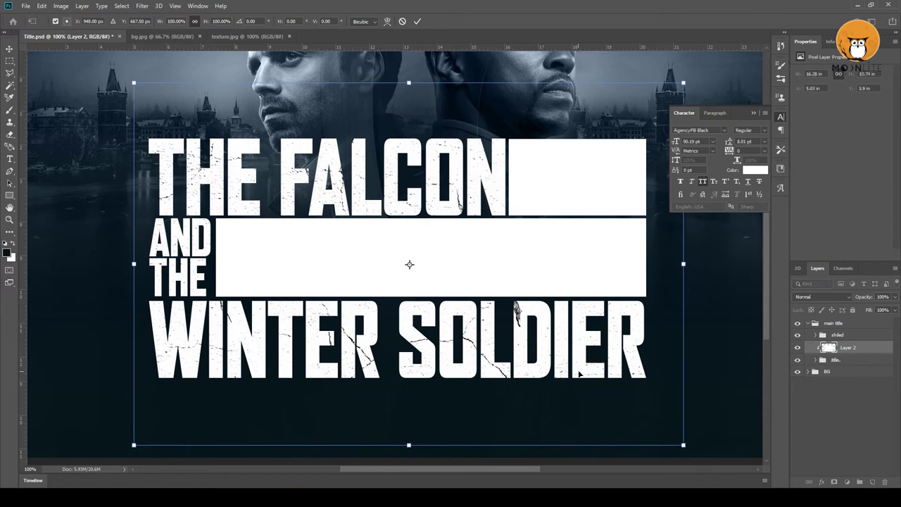
pyautogui.press('Return')
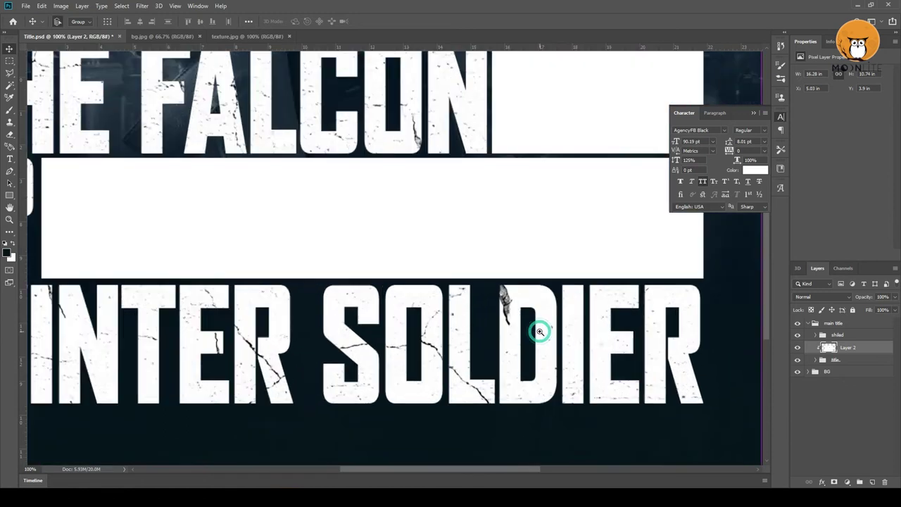
pyautogui.scroll(-3, 540, 331)
pyautogui.moveTo(470, 306); pyautogui.dragTo(584, 345)
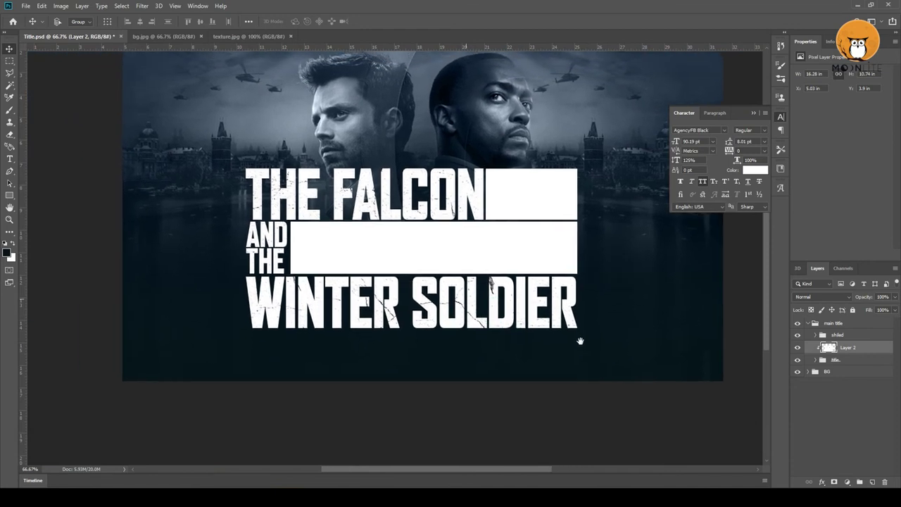
pyautogui.scroll(1, 530, 315)
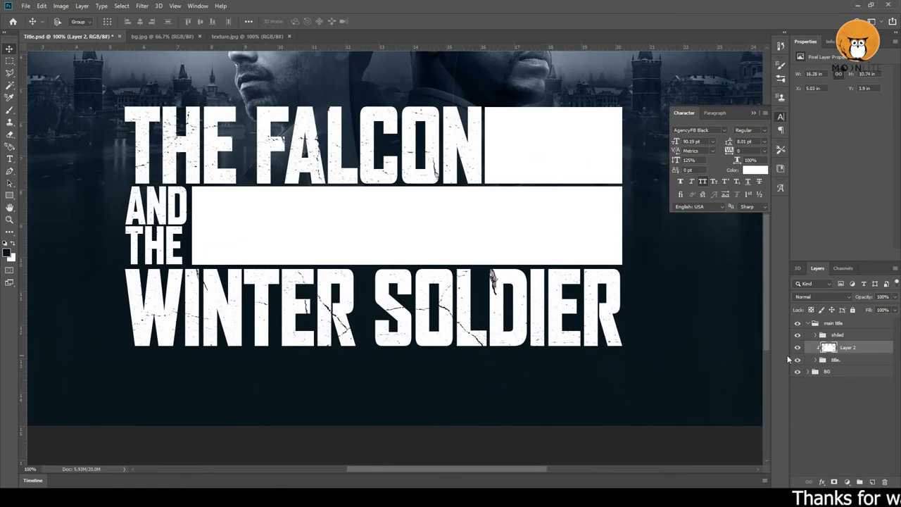
# - Bring the shield from New_Shield.gif into Title.psd, clipping it and a copy to each white bar
pyautogui.click(836, 334)
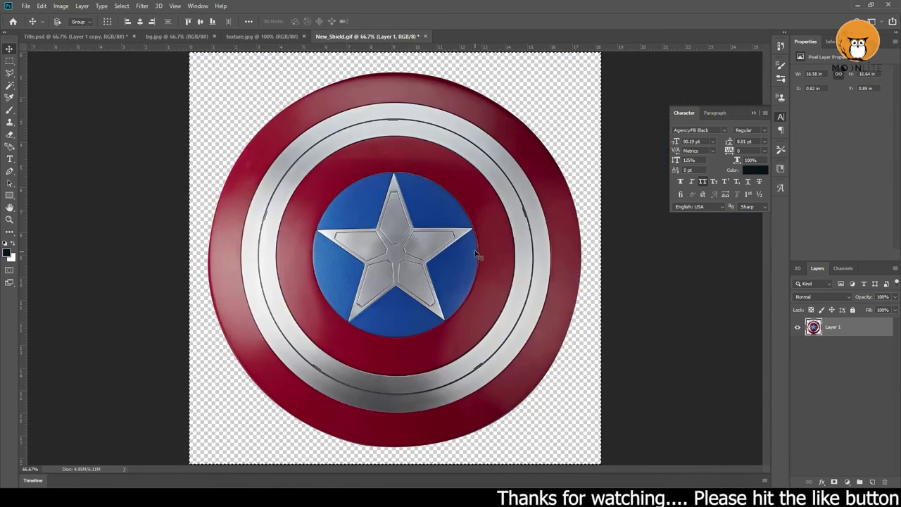
pyautogui.moveTo(349, 107); pyautogui.dragTo(232, 64)
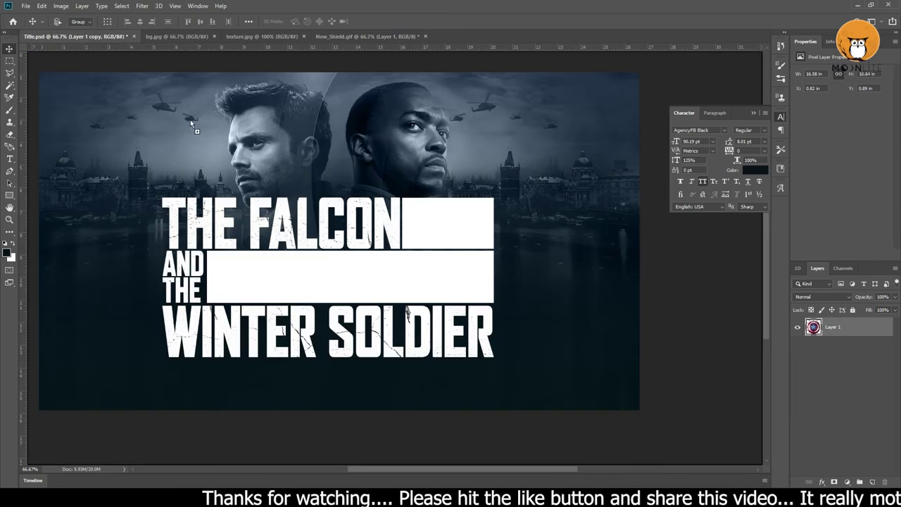
pyautogui.moveTo(25, 38)
pyautogui.mouseDown()
pyautogui.moveTo(352, 215)
pyautogui.moveTo(482, 236)
pyautogui.mouseUp()
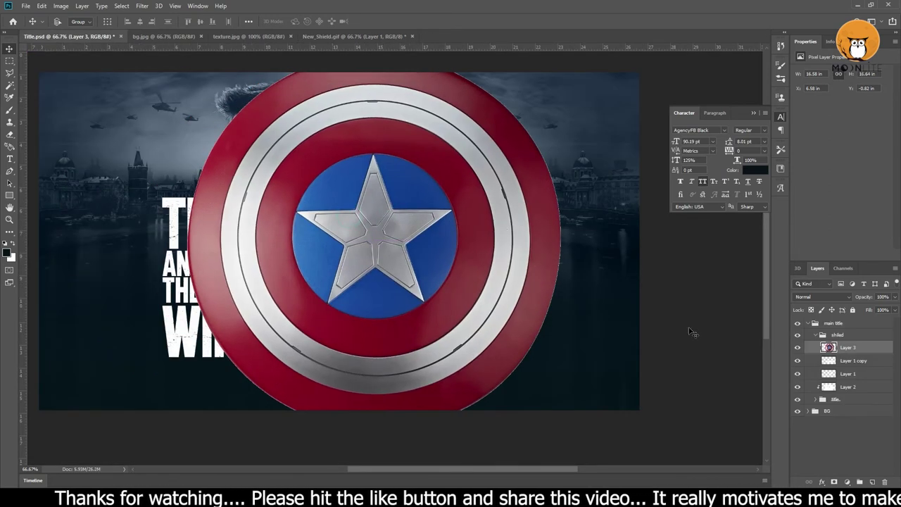
pyautogui.keyDown('alt'); pyautogui.click(851, 350); pyautogui.keyUp('alt')
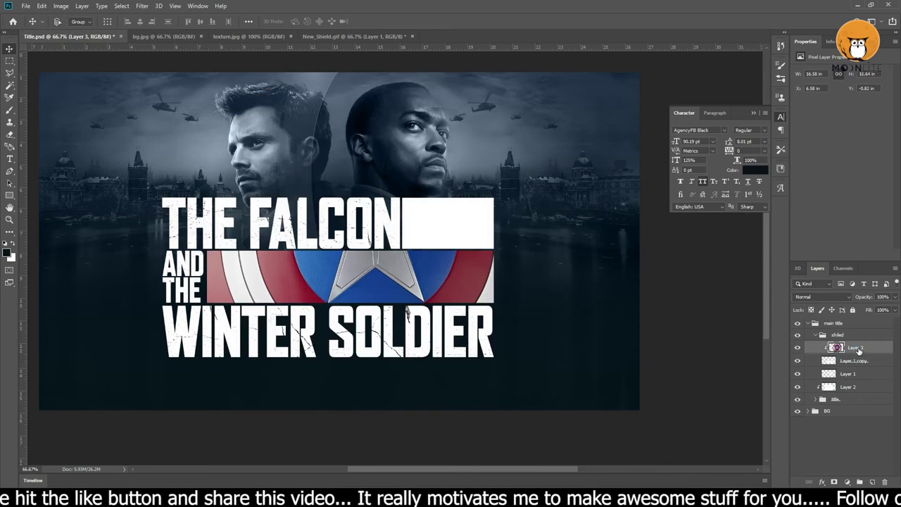
pyautogui.moveTo(452, 279); pyautogui.dragTo(475, 305)
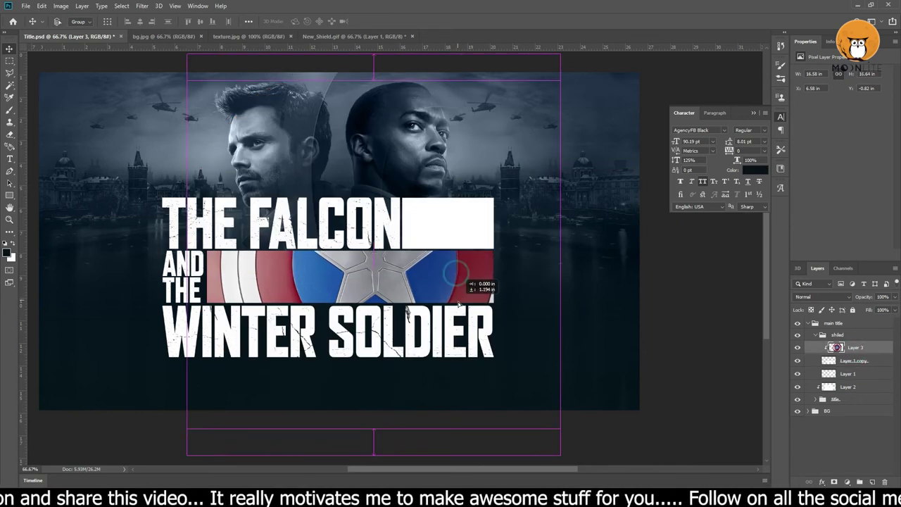
pyautogui.moveTo(849, 348); pyautogui.dragTo(850, 379)
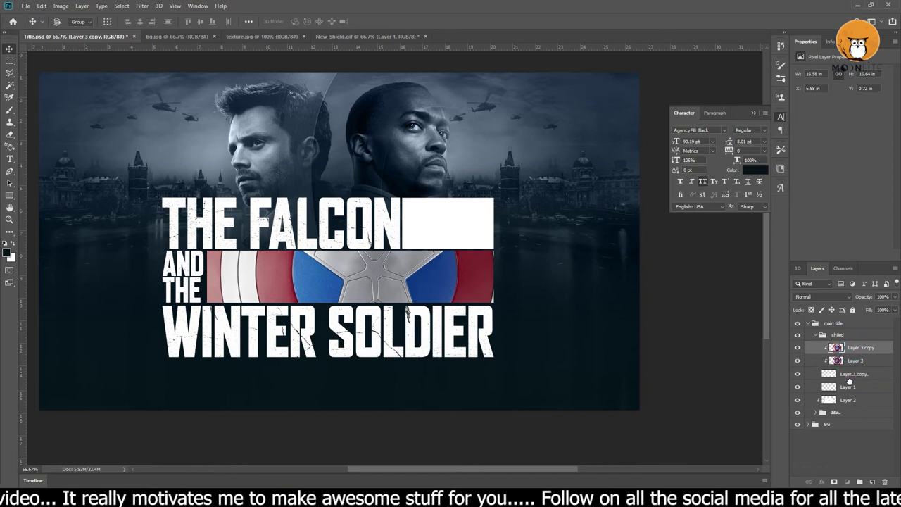
pyautogui.keyDown('alt'); pyautogui.click(851, 380); pyautogui.keyUp('alt')
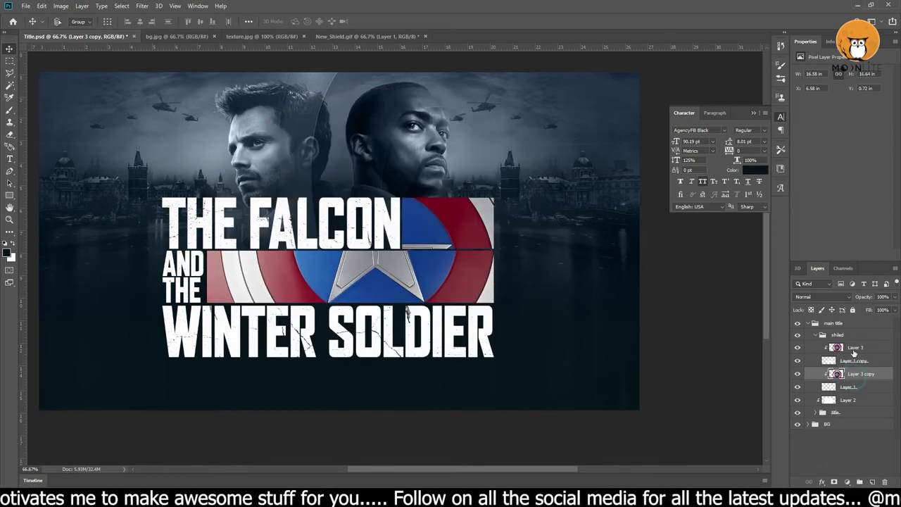
# - Scale both shield layers together to about 123% so stripes and star fill the bars
pyautogui.keyDown('ctrl'); pyautogui.click(853, 347); pyautogui.keyUp('ctrl')
pyautogui.hotkey('ctrl', 't')
pyautogui.hotkey('ctrl', '-')
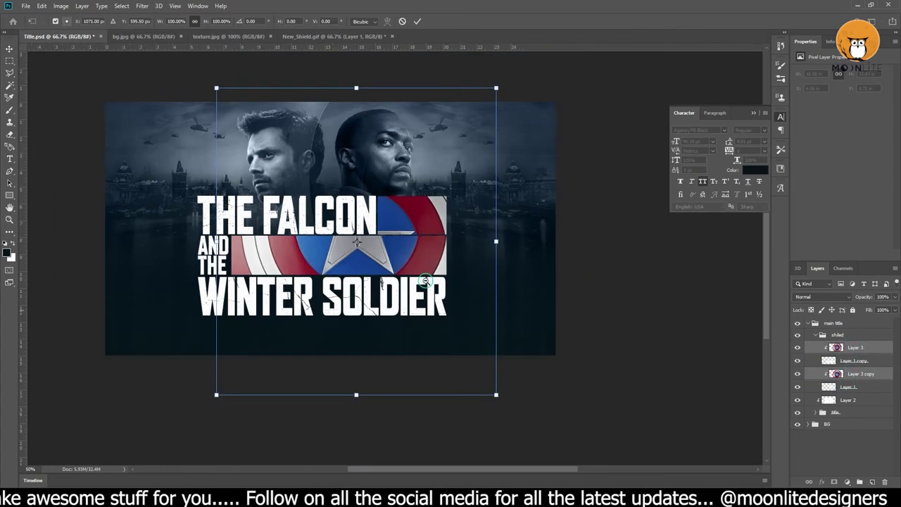
pyautogui.hotkey('ctrl', '-')
pyautogui.moveTo(442, 335); pyautogui.dragTo(481, 376)
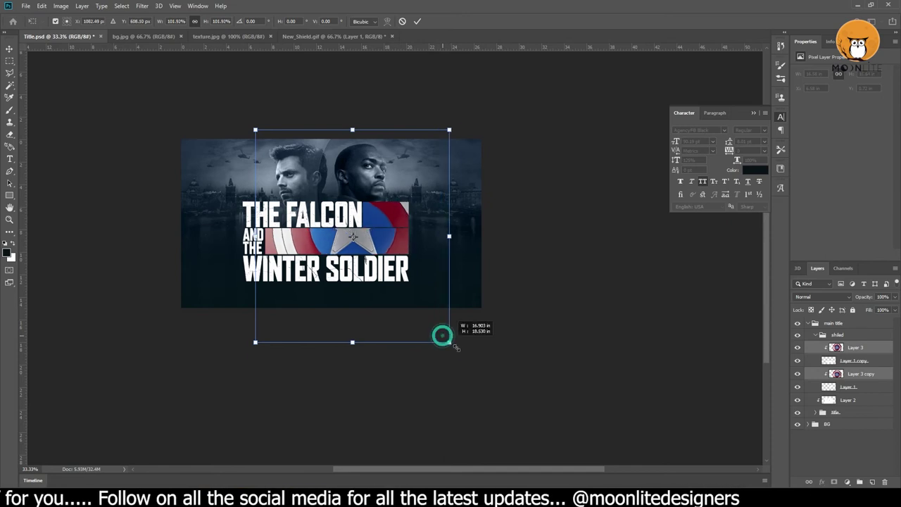
pyautogui.moveTo(430, 298)
pyautogui.mouseDown()
pyautogui.moveTo(438, 285)
pyautogui.moveTo(438, 296)
pyautogui.mouseUp()
pyautogui.hotkey('ctrl', '+')
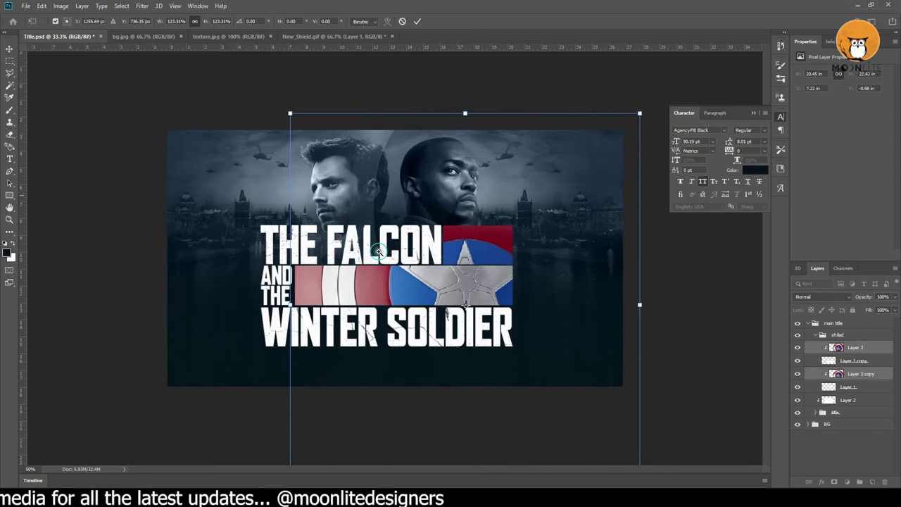
pyautogui.hotkey('ctrl', '+')
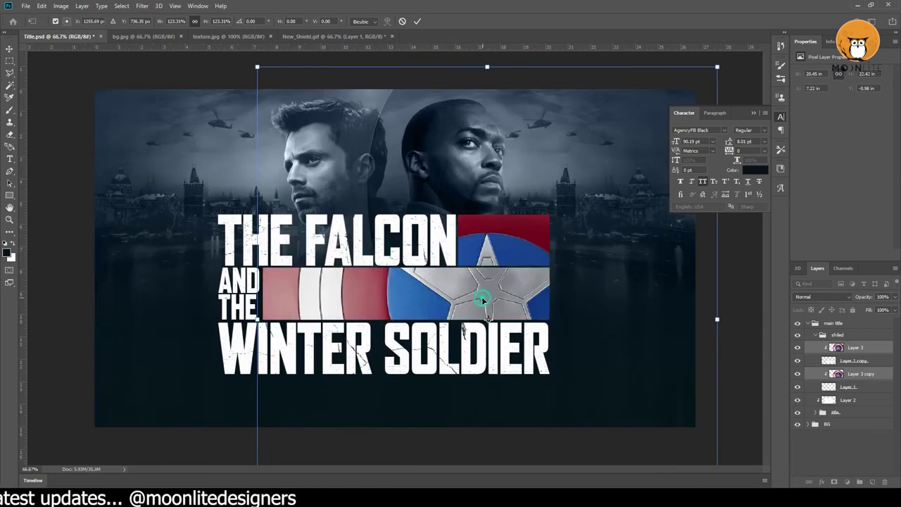
pyautogui.moveTo(484, 297); pyautogui.dragTo(485, 302)
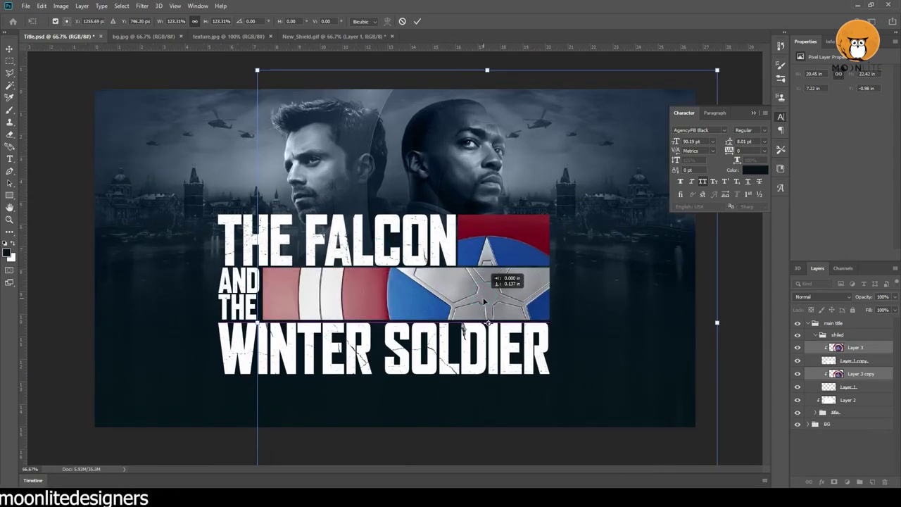
pyautogui.press('Return')
# - Nudge Layer 3 down and Layer 3 copy up to align each shield within its bar
pyautogui.click(860, 349)
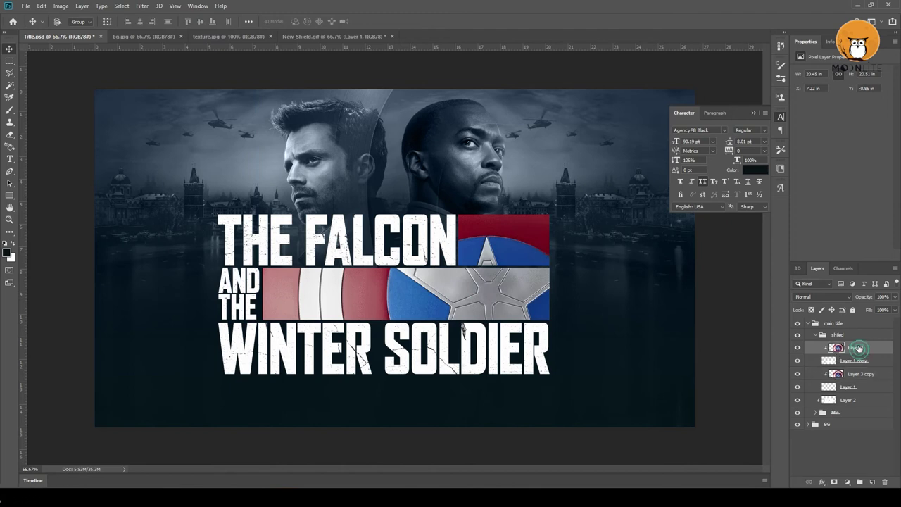
pyautogui.press('Down')
pyautogui.press('Down')
pyautogui.press('Down')
pyautogui.press('Down')
pyautogui.press('Down')
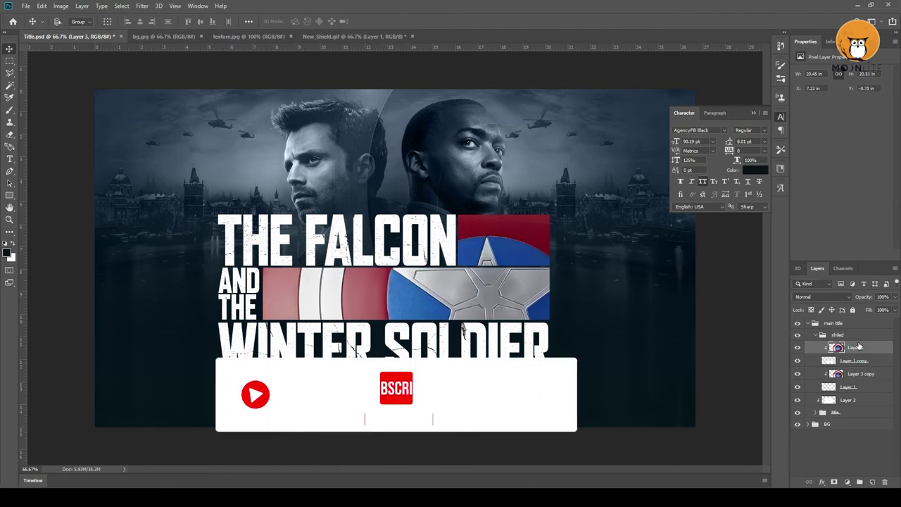
pyautogui.click(861, 374)
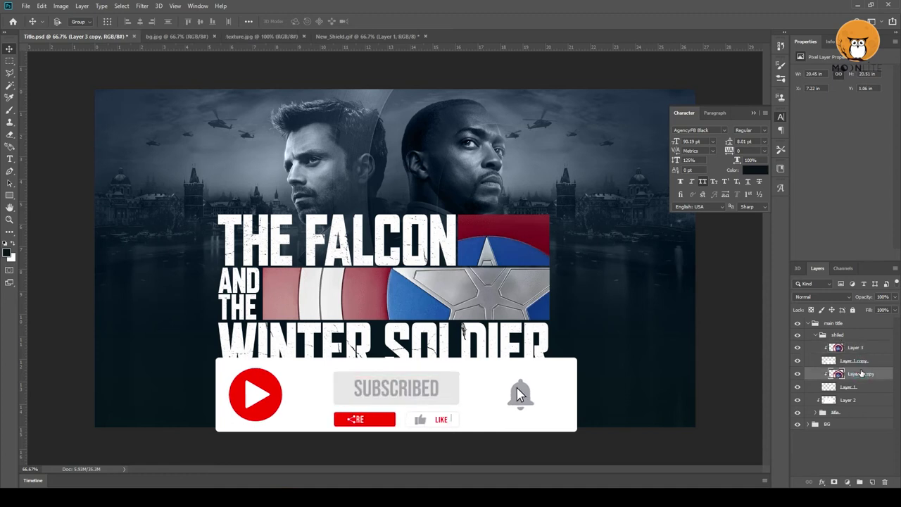
pyautogui.press('Up')
pyautogui.press('Up')
pyautogui.press('Up')
pyautogui.press('Up')
pyautogui.press('Up')
pyautogui.press('Up')
pyautogui.press('Up')
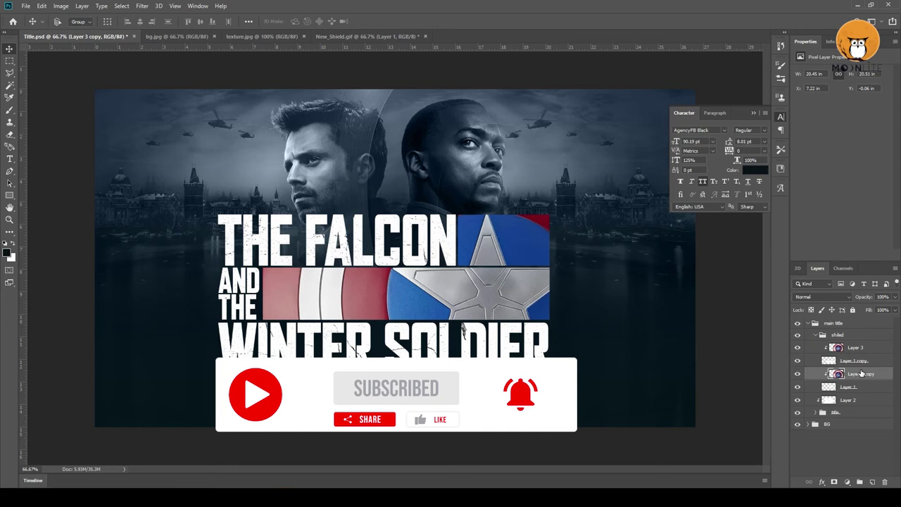
pyautogui.press('Up')
pyautogui.press('Up')
pyautogui.press('Up')
pyautogui.press('Up')
pyautogui.press('Up')
pyautogui.press('Up')
pyautogui.press('Down')
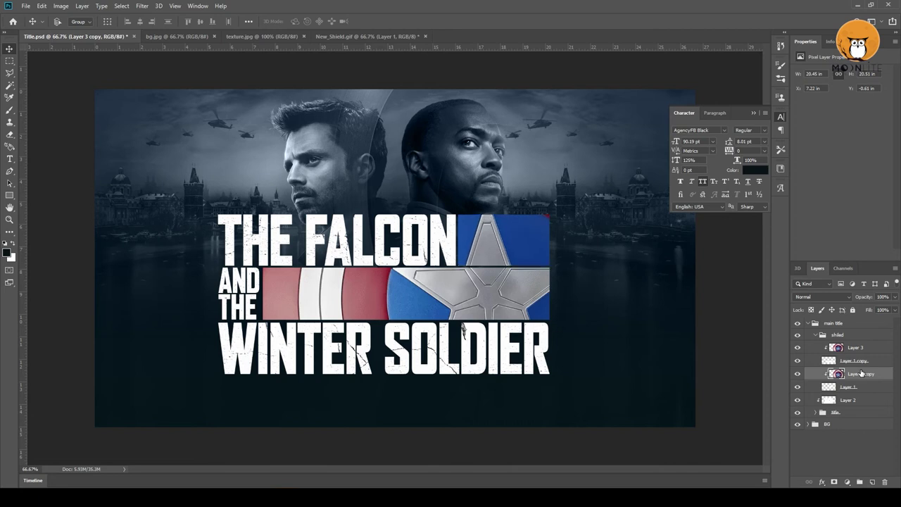
# - Collapse the groups and add a Drop Shadow to the main title group via Blending Options
pyautogui.hotkey('ctrl', '-')
pyautogui.hotkey('ctrl', '-')
pyautogui.hotkey('ctrl', '-')
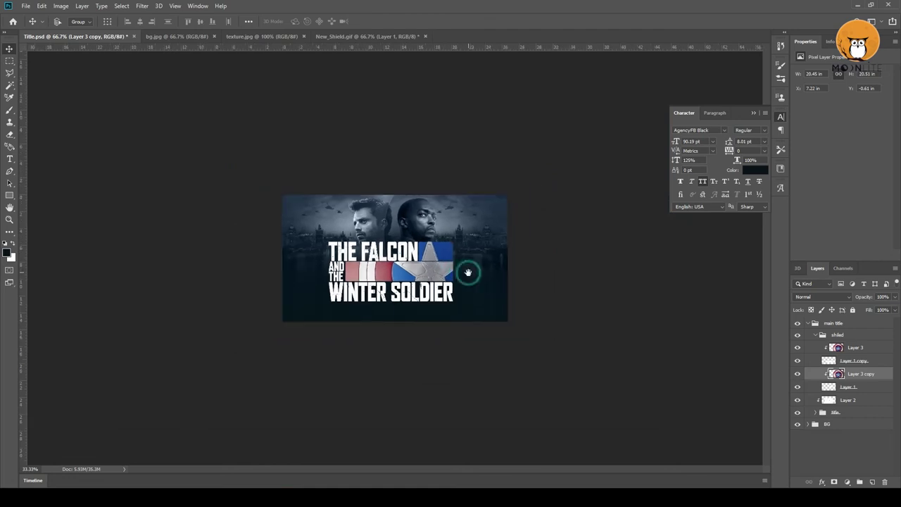
pyautogui.hotkey('ctrl', '+')
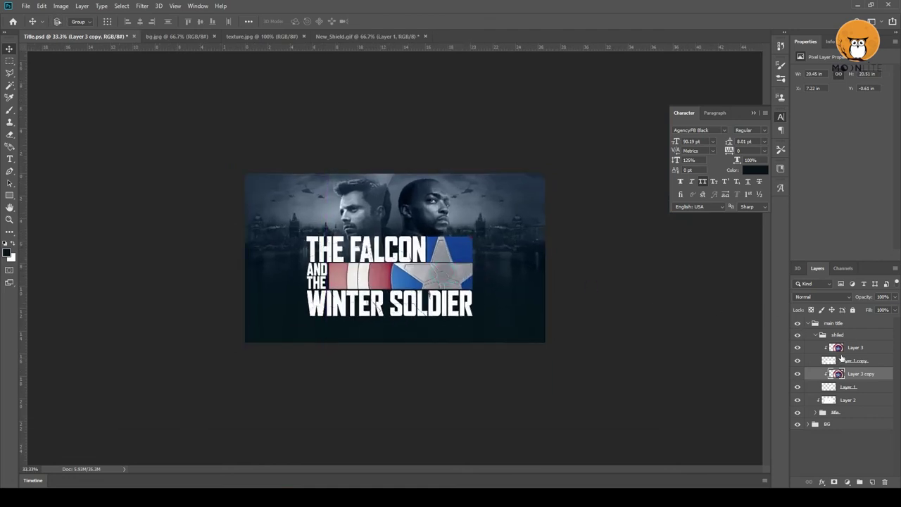
pyautogui.click(816, 336)
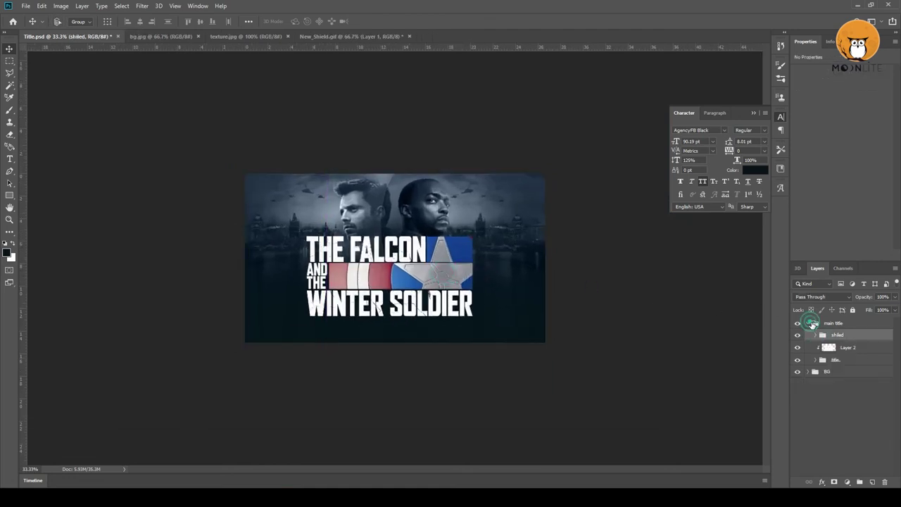
pyautogui.click(813, 323)
pyautogui.rightClick(842, 325)
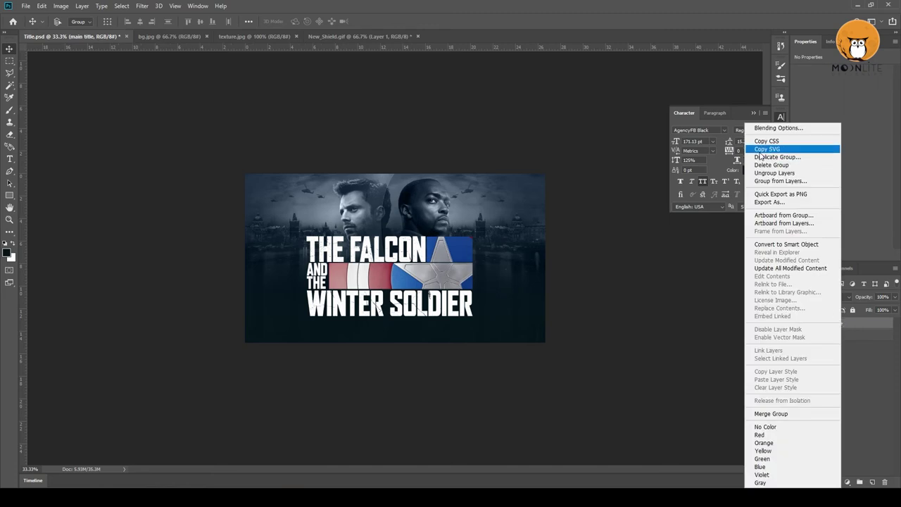
pyautogui.click(647, 293)
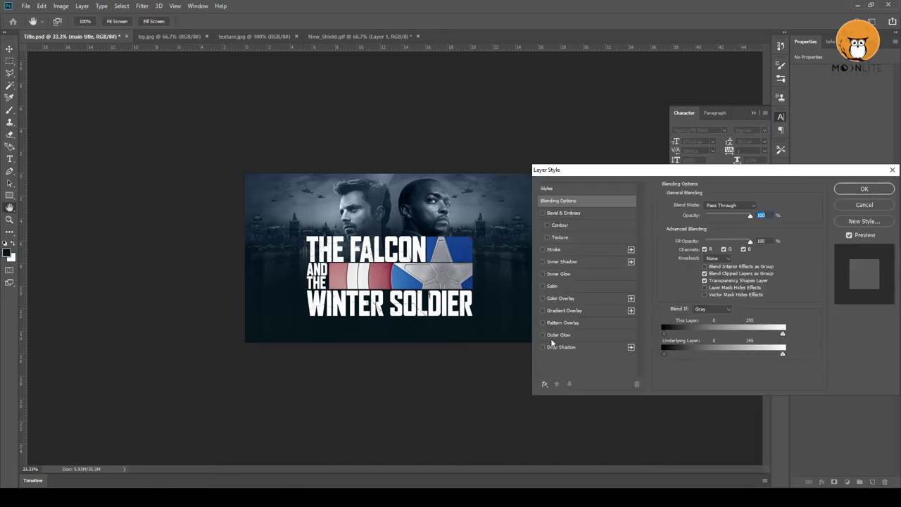
pyautogui.click(543, 347)
pyautogui.click(561, 348)
pyautogui.click(864, 189)
# - Move the whole main title group slightly lower on the banner
pyautogui.press('v')
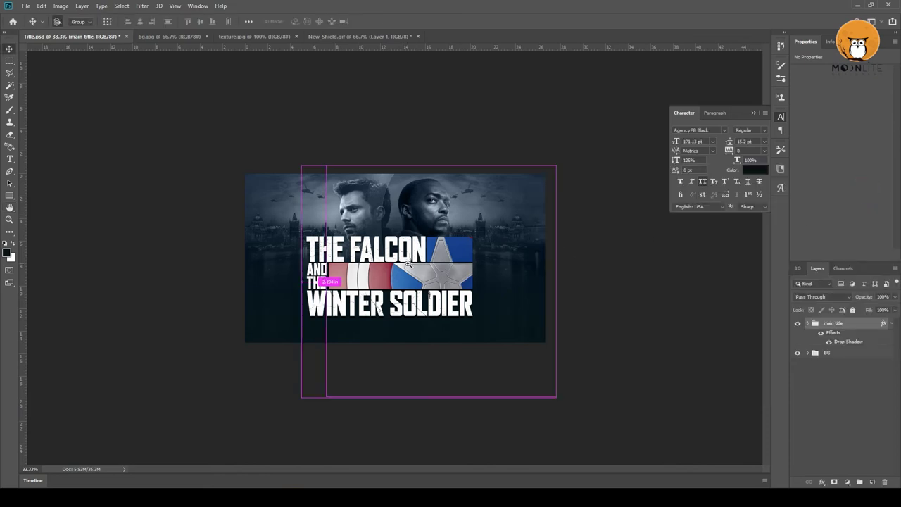
pyautogui.hotkey('ctrl', '+')
pyautogui.hotkey('ctrl', '+')
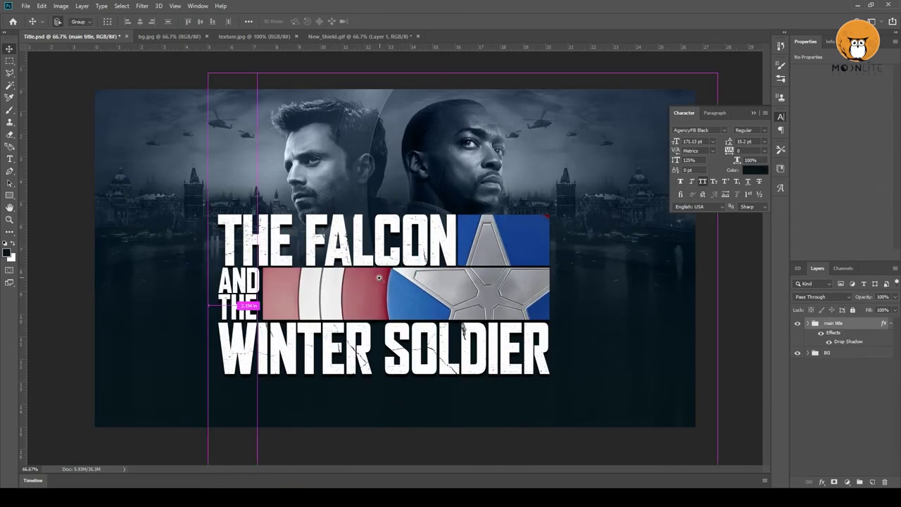
pyautogui.hotkey('ctrl', '+')
pyautogui.hotkey('ctrl', '-')
pyautogui.moveTo(377, 276)
pyautogui.mouseDown()
pyautogui.moveTo(372, 282)
pyautogui.moveTo(403, 305)
pyautogui.mouseUp()
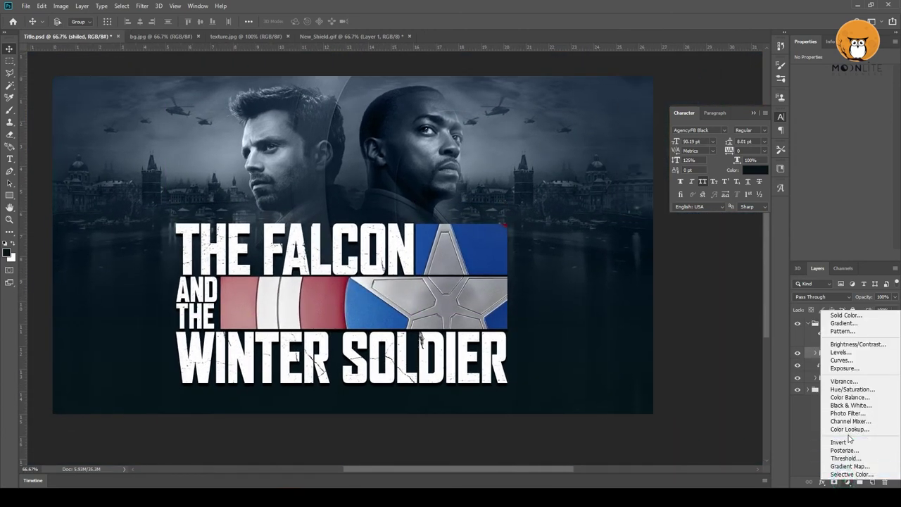
# - Add a clipped Hue/Saturation layer with lowered Saturation to mute the shield bars
pyautogui.click(850, 389)
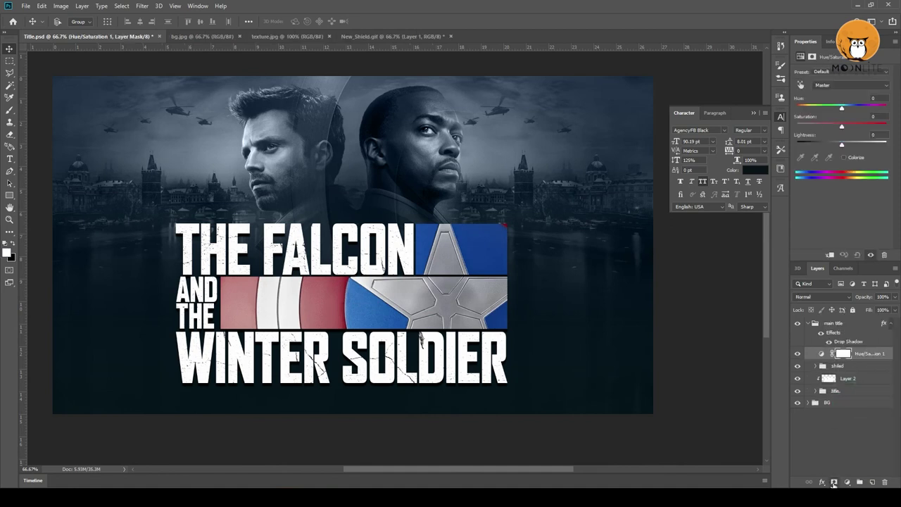
pyautogui.keyDown('alt'); pyautogui.click(828, 357); pyautogui.keyUp('alt')
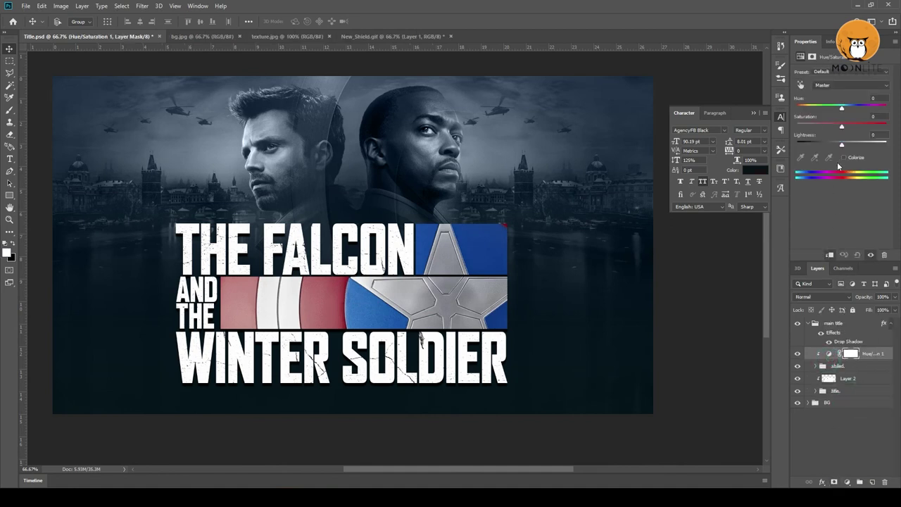
pyautogui.moveTo(839, 127); pyautogui.dragTo(828, 128)
# - Add a clipped Curves S-curve for title contrast, then paste the striped image as Layer 4
pyautogui.click(850, 484)
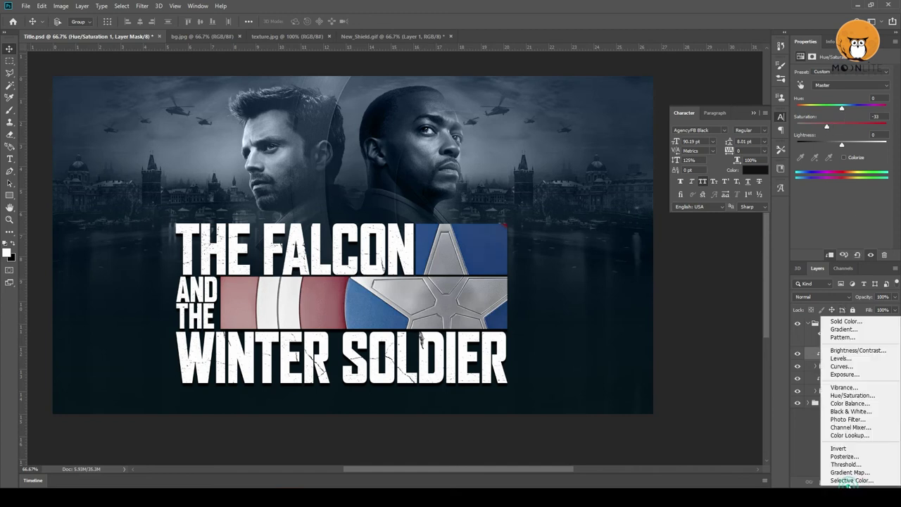
pyautogui.click(841, 371)
pyautogui.keyDown('alt'); pyautogui.click(825, 361); pyautogui.keyUp('alt')
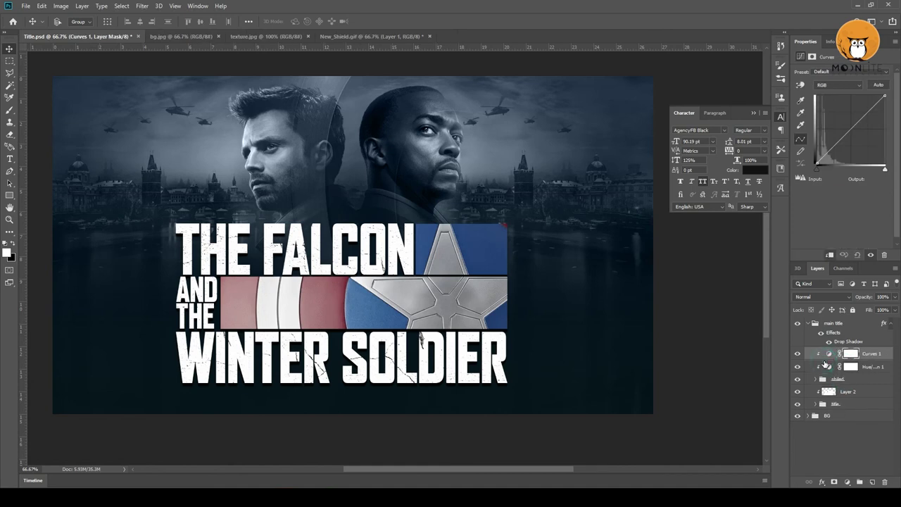
pyautogui.moveTo(835, 147); pyautogui.dragTo(836, 148)
pyautogui.moveTo(865, 120); pyautogui.dragTo(868, 108)
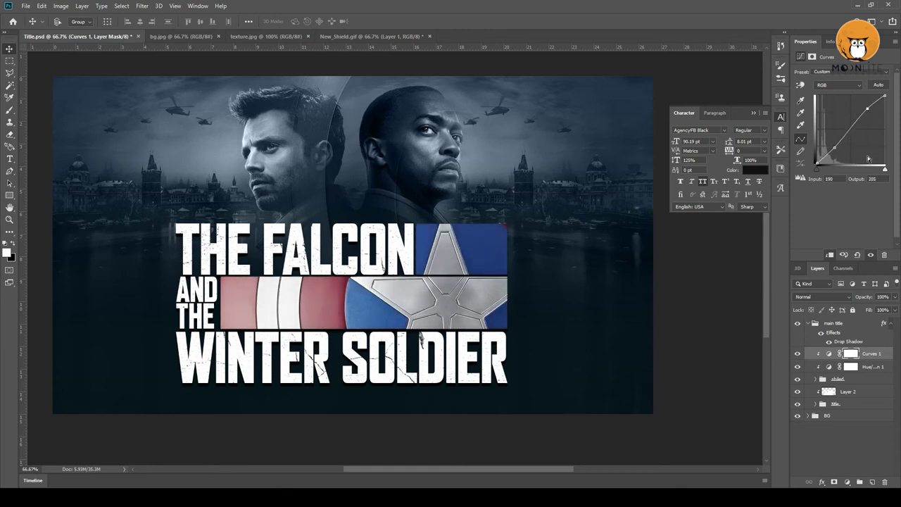
pyautogui.hotkey('ctrl', 'v')
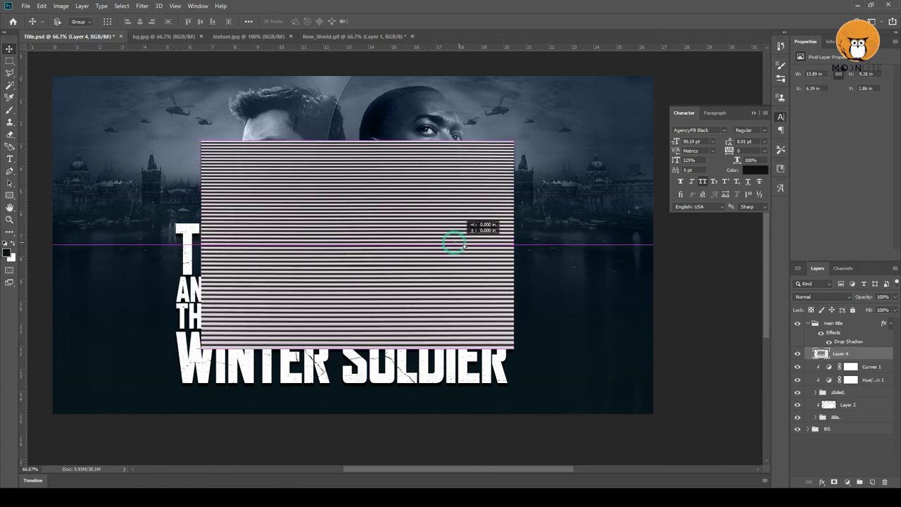
# - Convert Layer 4 to a Smart Object and apply a Radial Blur Spin of 75 to its contents
pyautogui.moveTo(463, 245); pyautogui.dragTo(471, 253)
pyautogui.rightClick(837, 354)
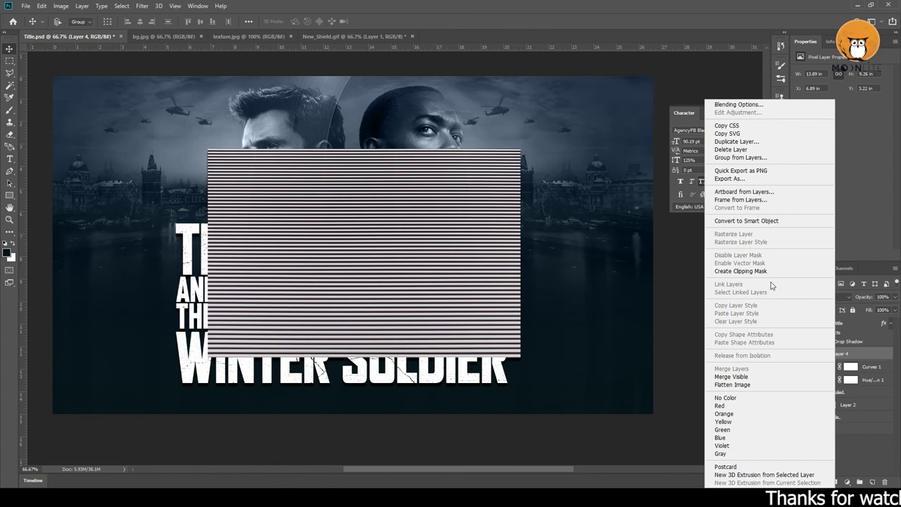
pyautogui.click(753, 224)
pyautogui.doubleClick(824, 355)
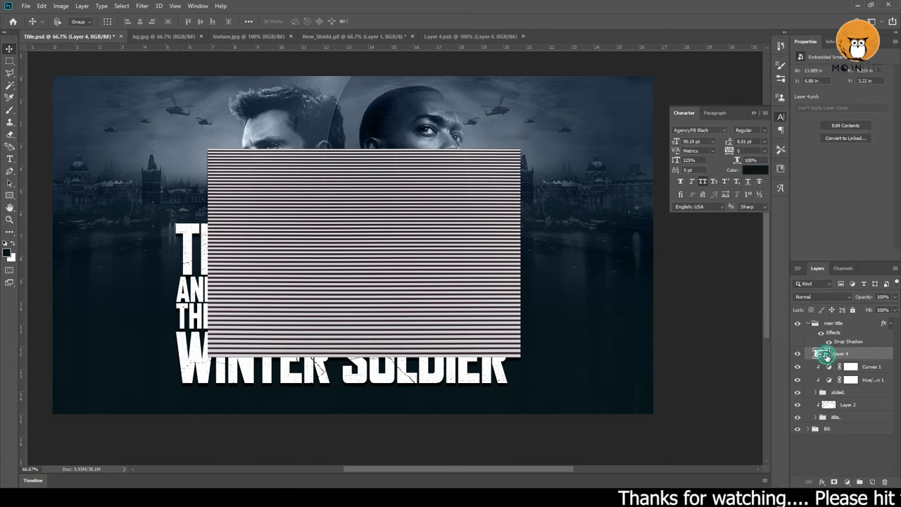
pyautogui.click(142, 7)
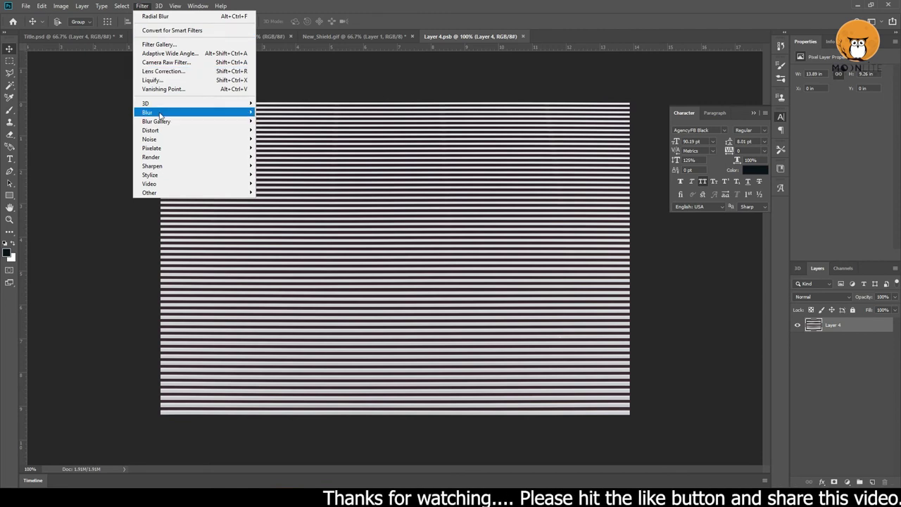
pyautogui.moveTo(192, 113)
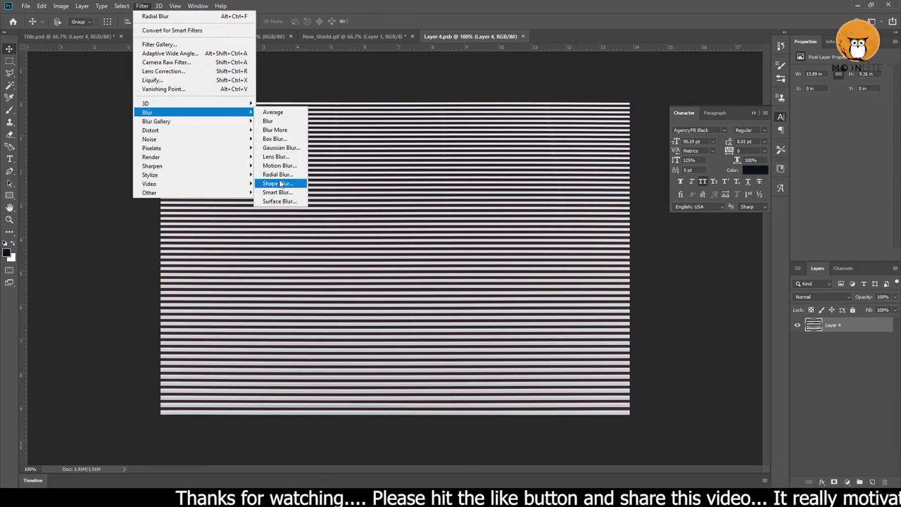
pyautogui.click(278, 174)
pyautogui.write('75')
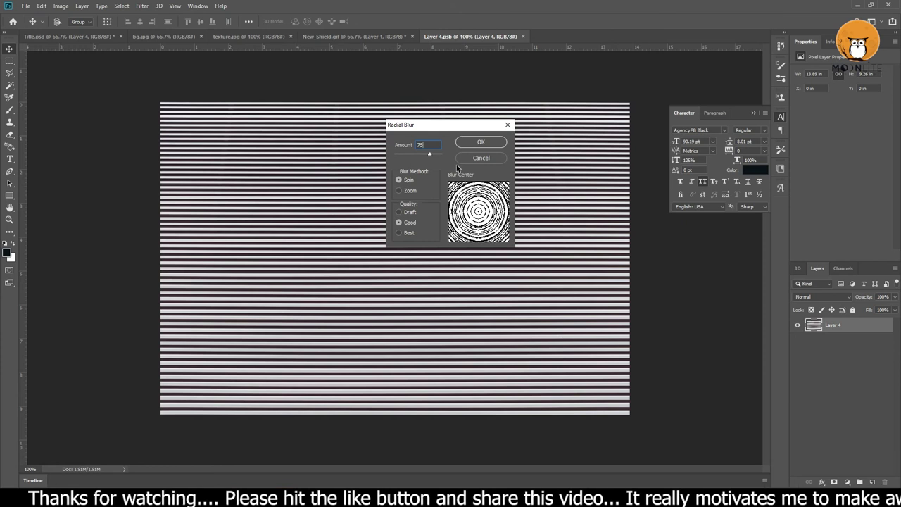
pyautogui.press('Return')
pyautogui.hotkey('ctrl', 's')
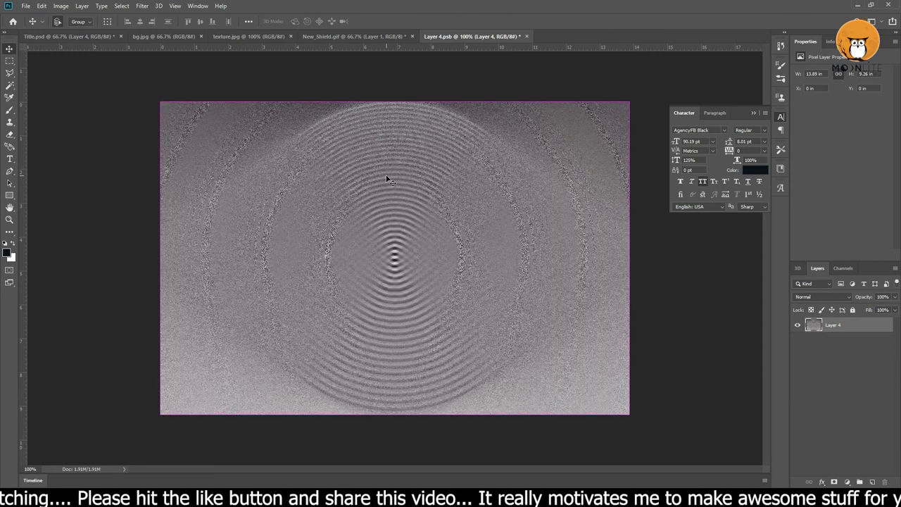
pyautogui.hotkey('ctrl', 'w')
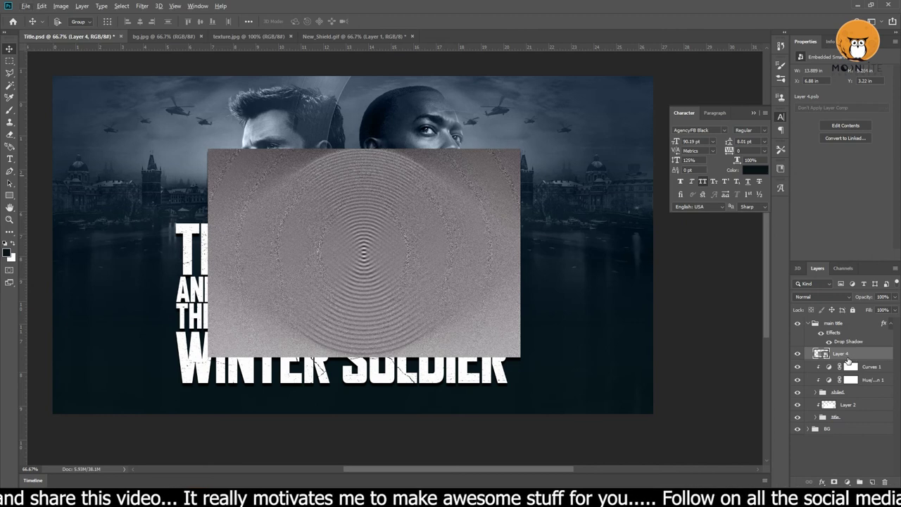
# - Clip the ripple texture to the title and scale it to about 139%, centred over the bars
pyautogui.moveTo(848, 358); pyautogui.dragTo(847, 357)
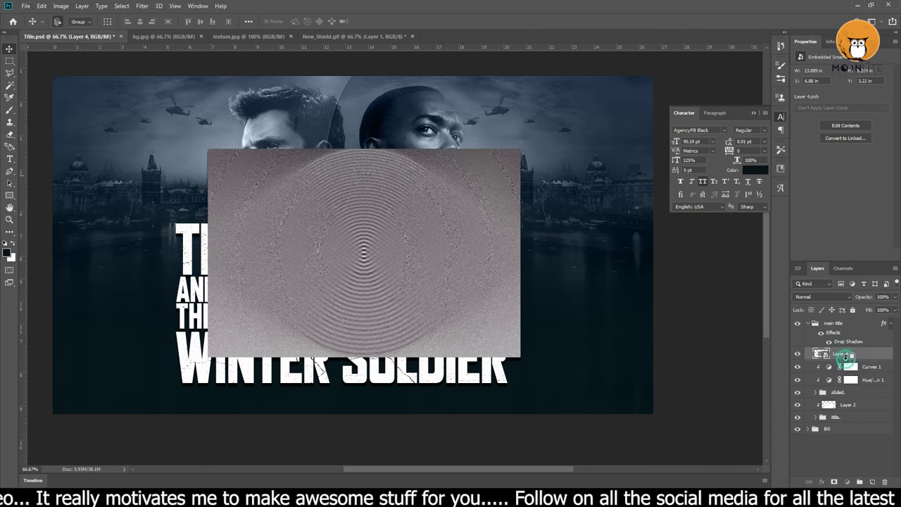
pyautogui.keyDown('alt'); pyautogui.click(847, 357); pyautogui.keyUp('alt')
pyautogui.hotkey('ctrl', 't')
pyautogui.moveTo(441, 312); pyautogui.dragTo(499, 326)
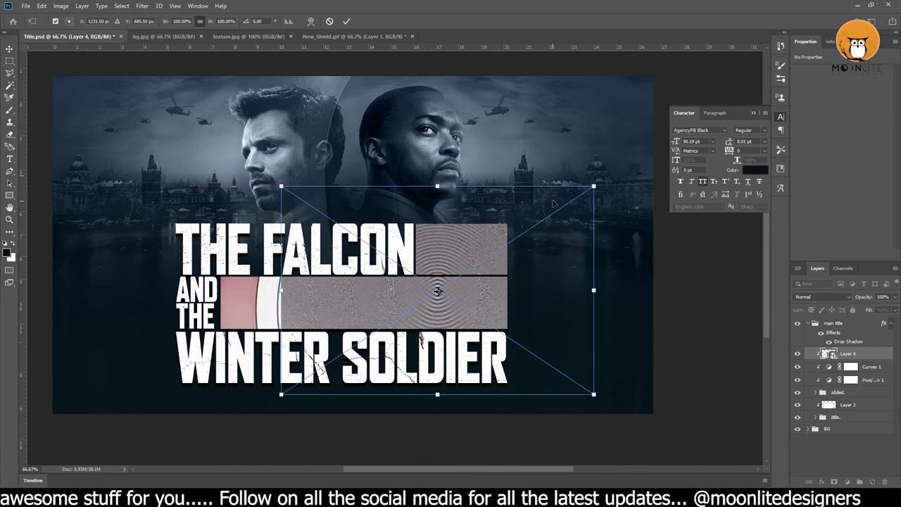
pyautogui.moveTo(595, 187); pyautogui.dragTo(670, 141)
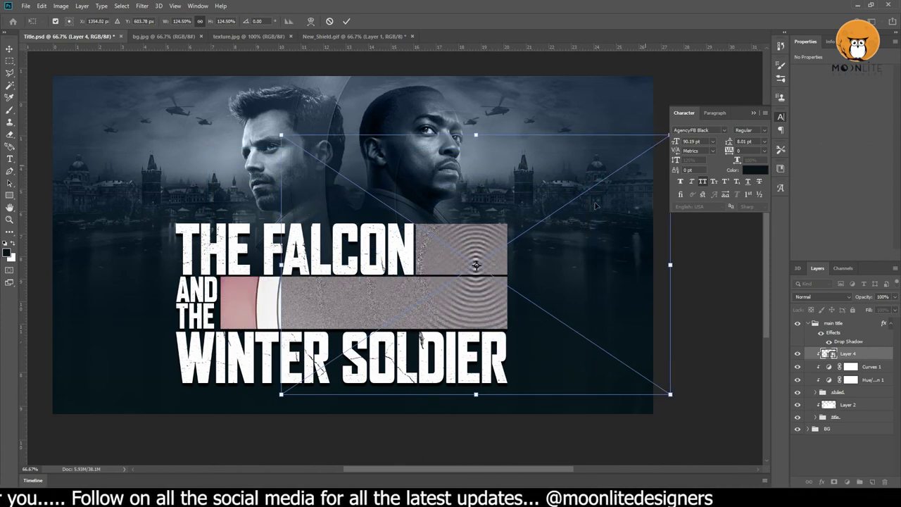
pyautogui.moveTo(558, 244); pyautogui.dragTo(529, 282)
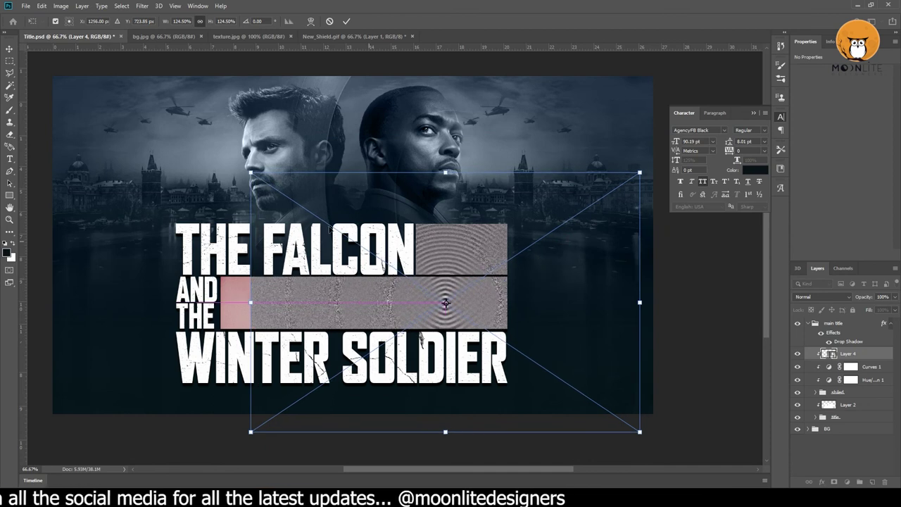
pyautogui.moveTo(249, 171); pyautogui.dragTo(205, 142)
pyautogui.moveTo(473, 246); pyautogui.dragTo(485, 260)
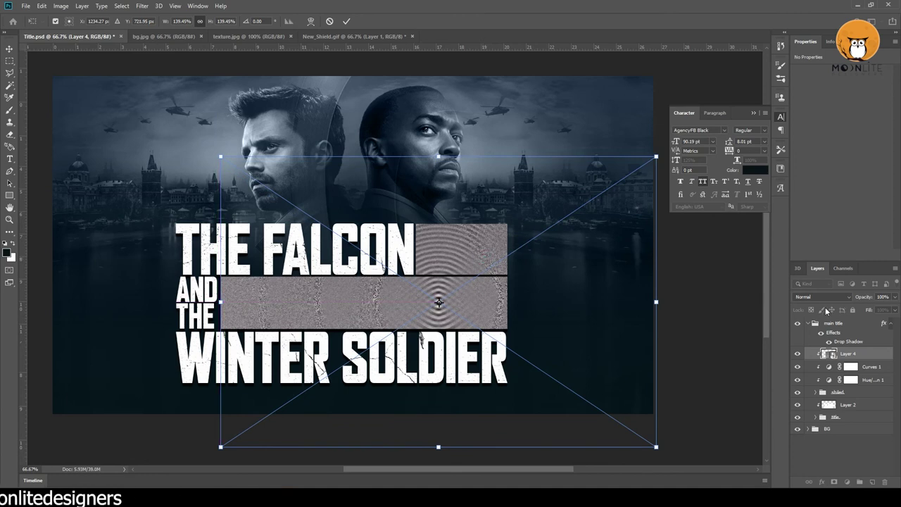
# - Commit the texture resize and set Layer 4's blend mode to Overlay
pyautogui.press('Return')
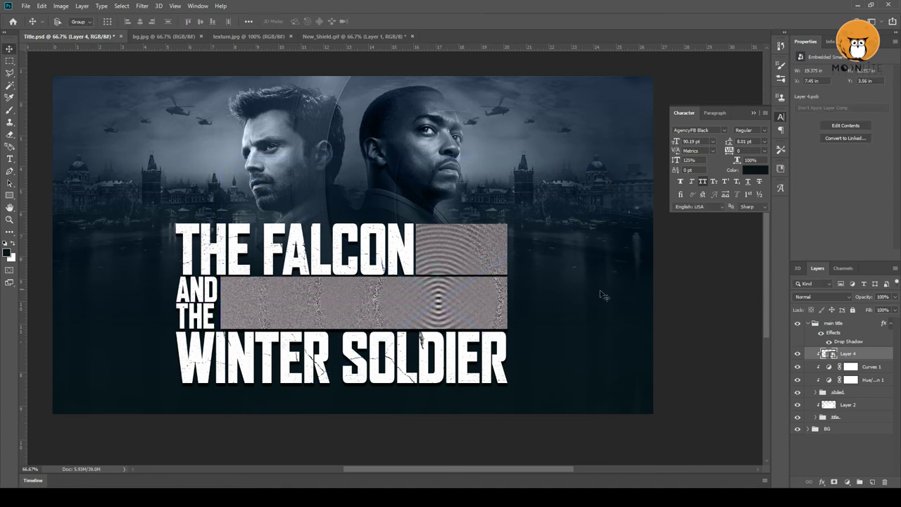
pyautogui.click(820, 299)
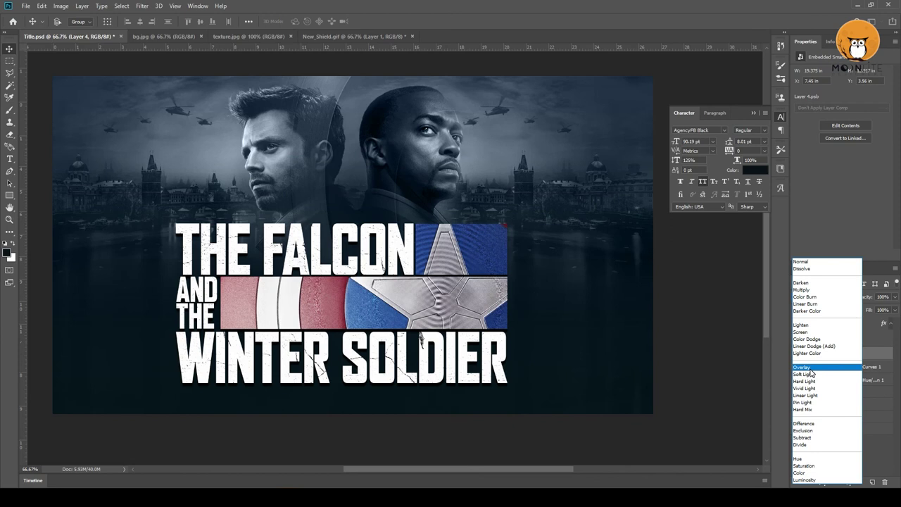
pyautogui.click(811, 369)
pyautogui.moveTo(479, 308); pyautogui.dragTo(484, 310)
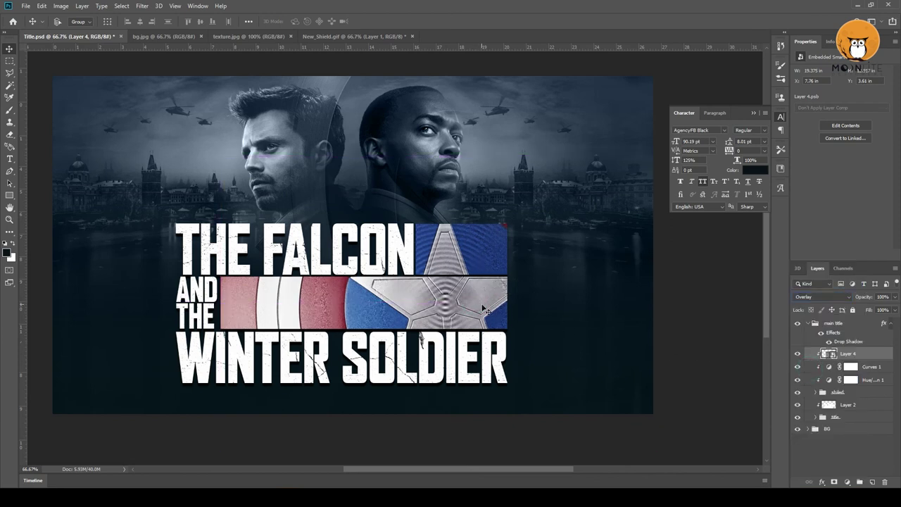
# - Add a layer mask to Layer 4 and paint it with a soft black brush to fade the ripples
pyautogui.click(834, 482)
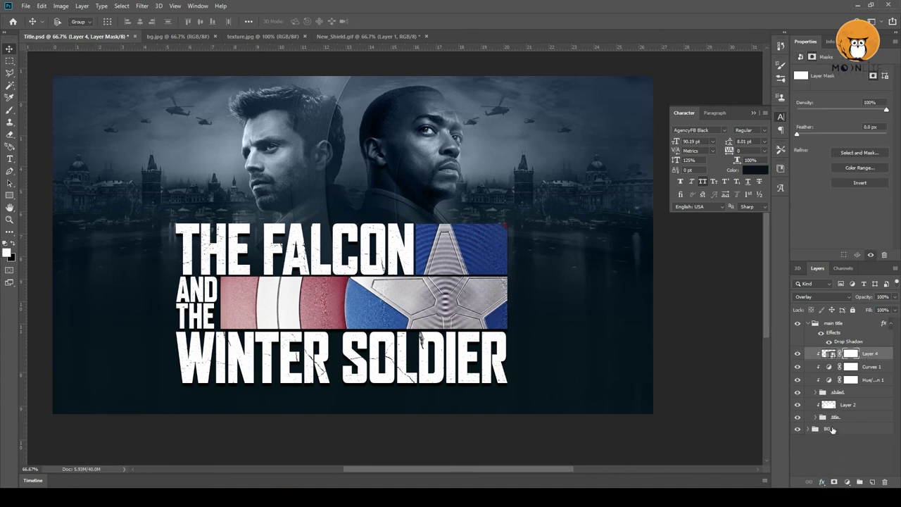
pyautogui.press('x')
pyautogui.press('b')
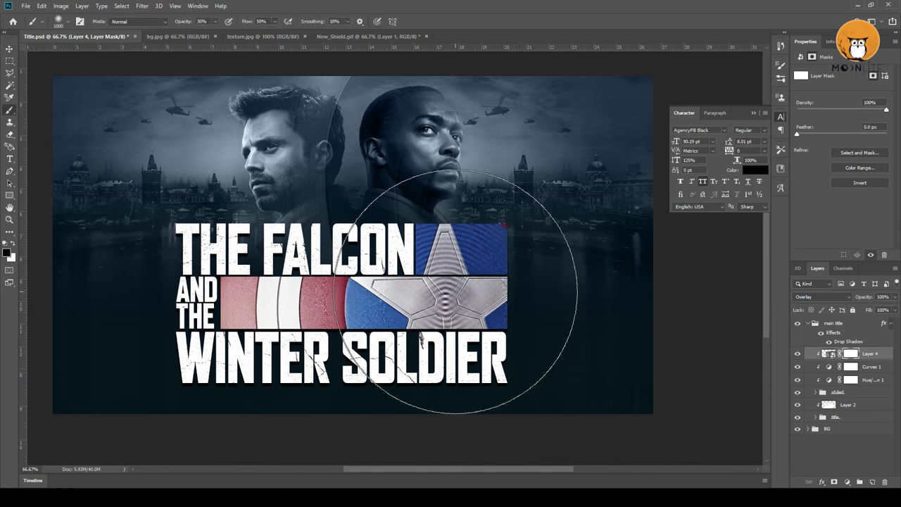
pyautogui.press('[')
pyautogui.press('[')
pyautogui.press('[')
pyautogui.press('[')
pyautogui.press('[')
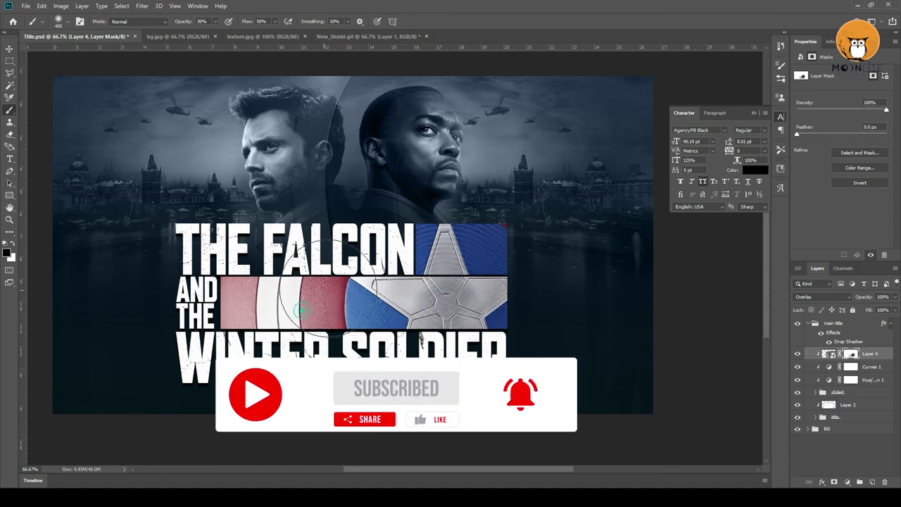
pyautogui.moveTo(224, 314); pyautogui.dragTo(507, 291)
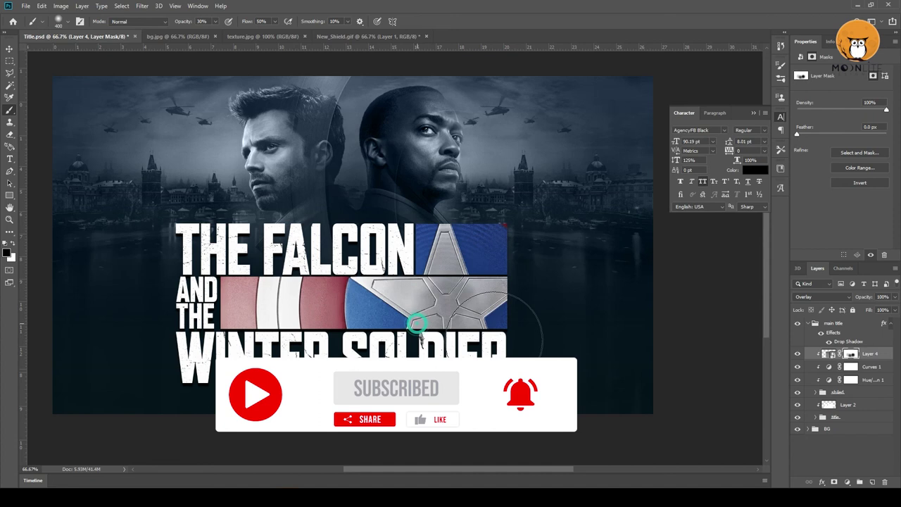
pyautogui.click(795, 352)
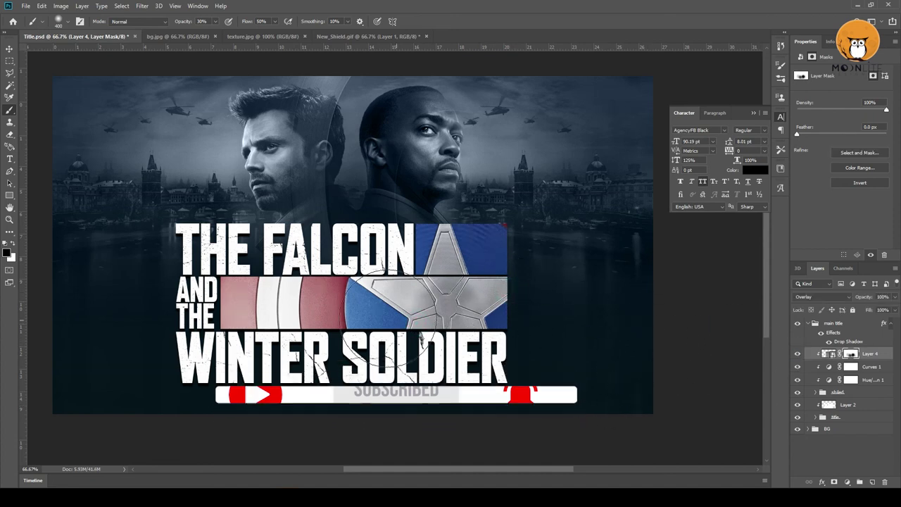
pyautogui.press('[')
pyautogui.press('[')
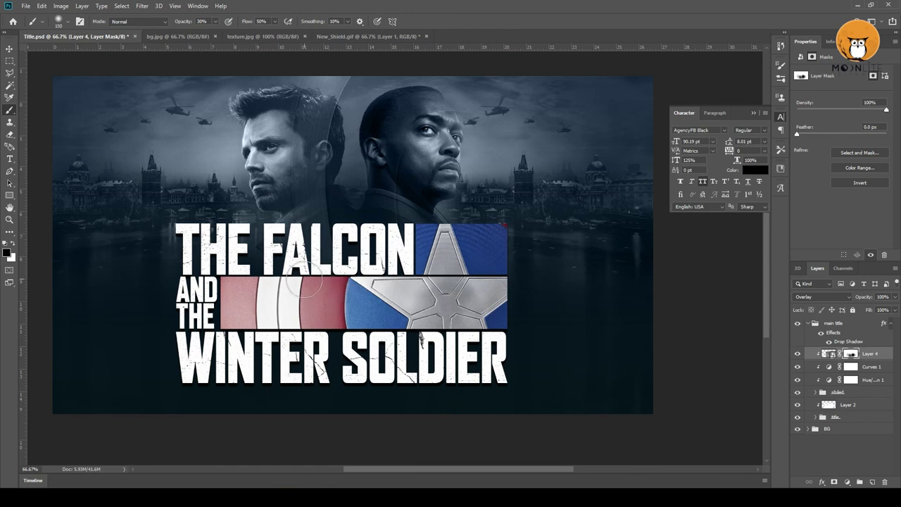
pyautogui.press('x')
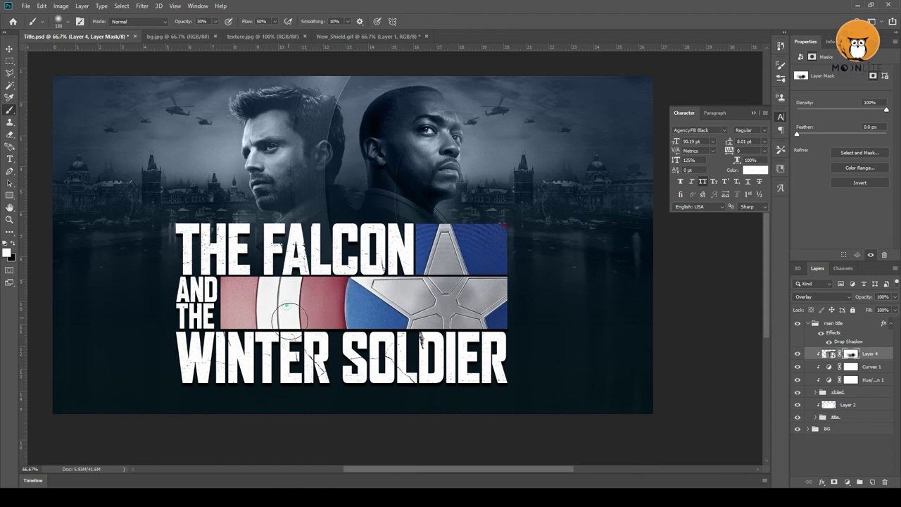